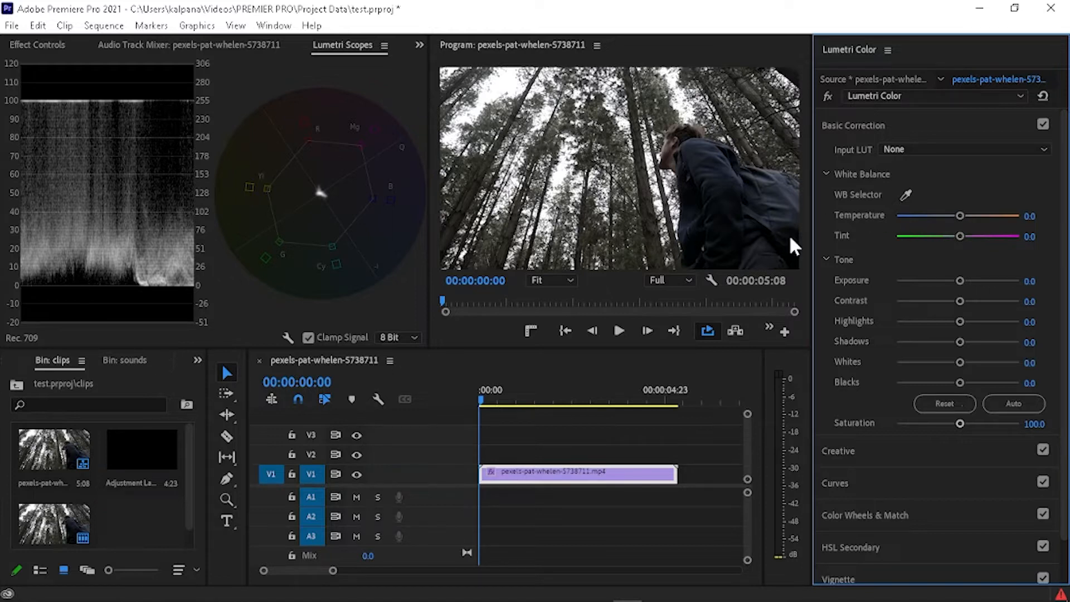
# - Set the clip's white balance temperature and tint both to -3.2
pyautogui.moveTo(960, 215); pyautogui.dragTo(961, 216)
pyautogui.moveTo(962, 216); pyautogui.dragTo(954, 216)
pyautogui.moveTo(960, 236); pyautogui.dragTo(950, 237)
pyautogui.scroll(-2, 1028, 245)
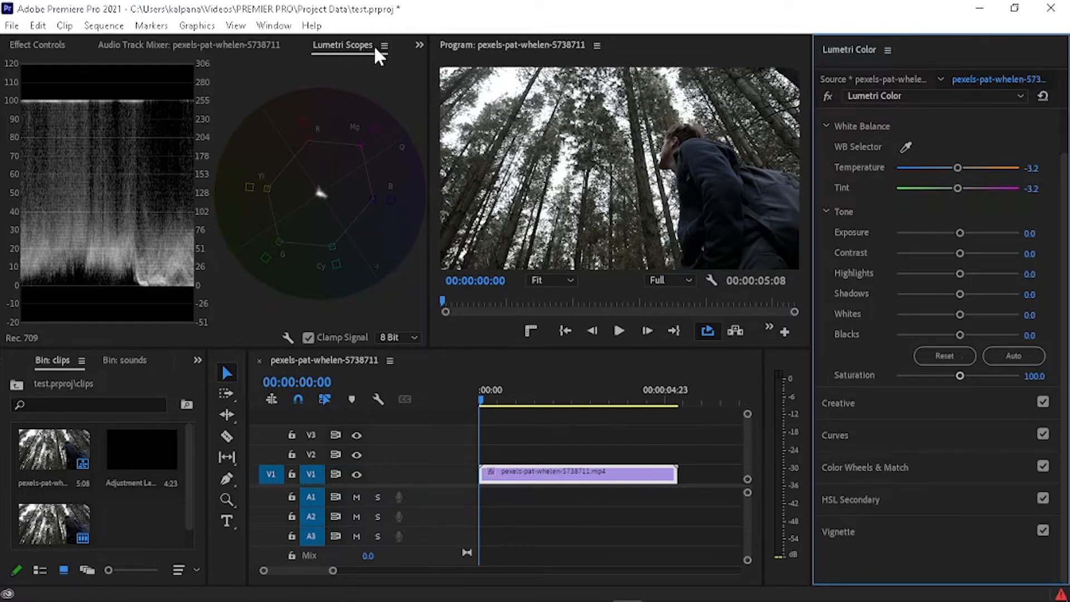
pyautogui.click(274, 25)
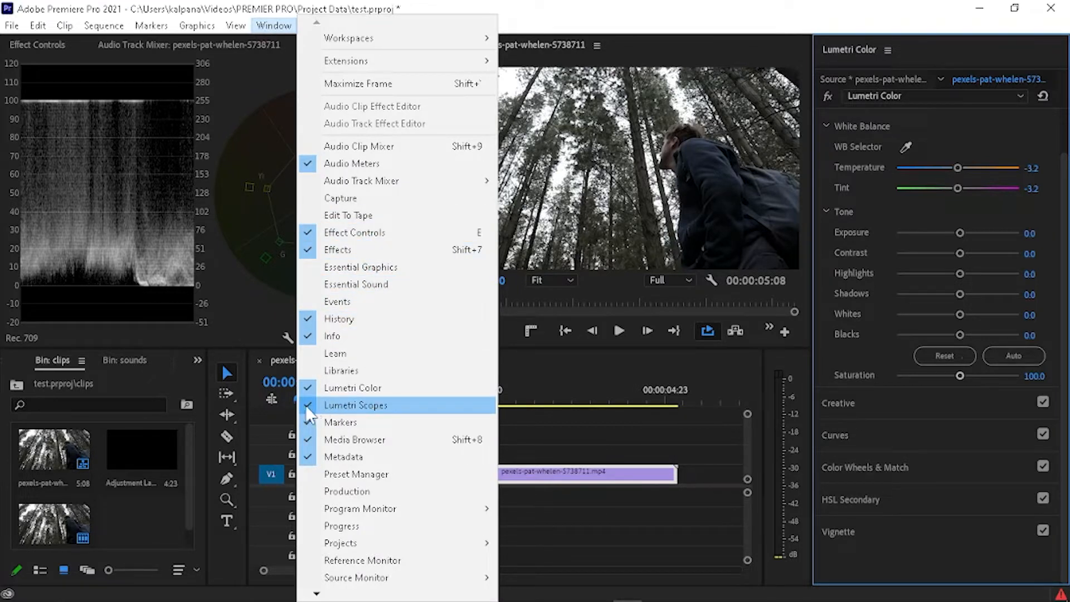
pyautogui.click(310, 388)
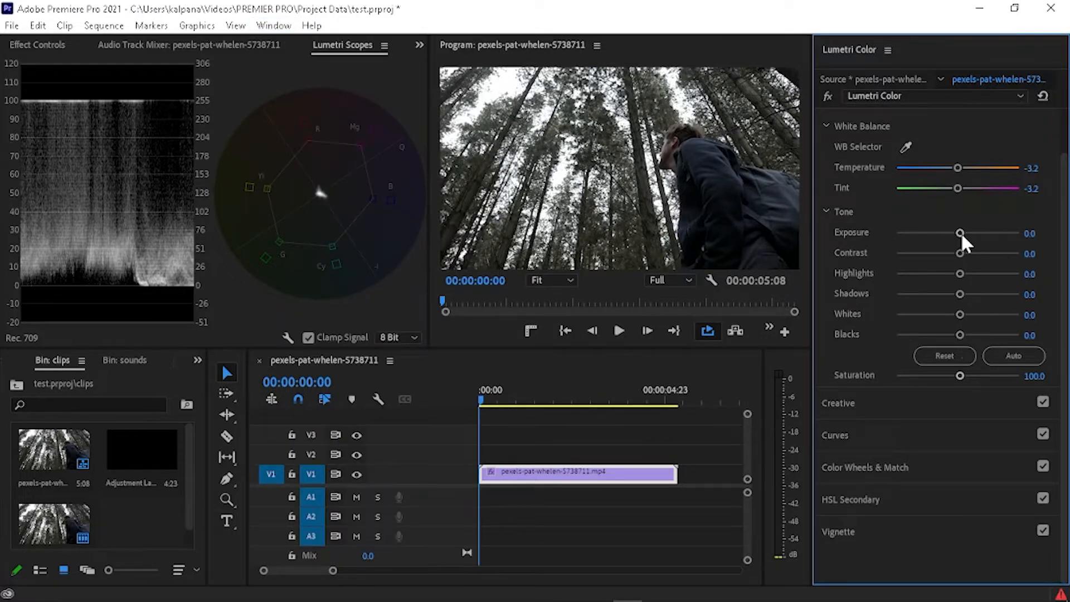
# - Adjust the tone settings to exposure -0.5, contrast -40.1, highlights 58.0, shadows 10.8 and whites -0.6
pyautogui.moveTo(961, 232); pyautogui.dragTo(949, 231)
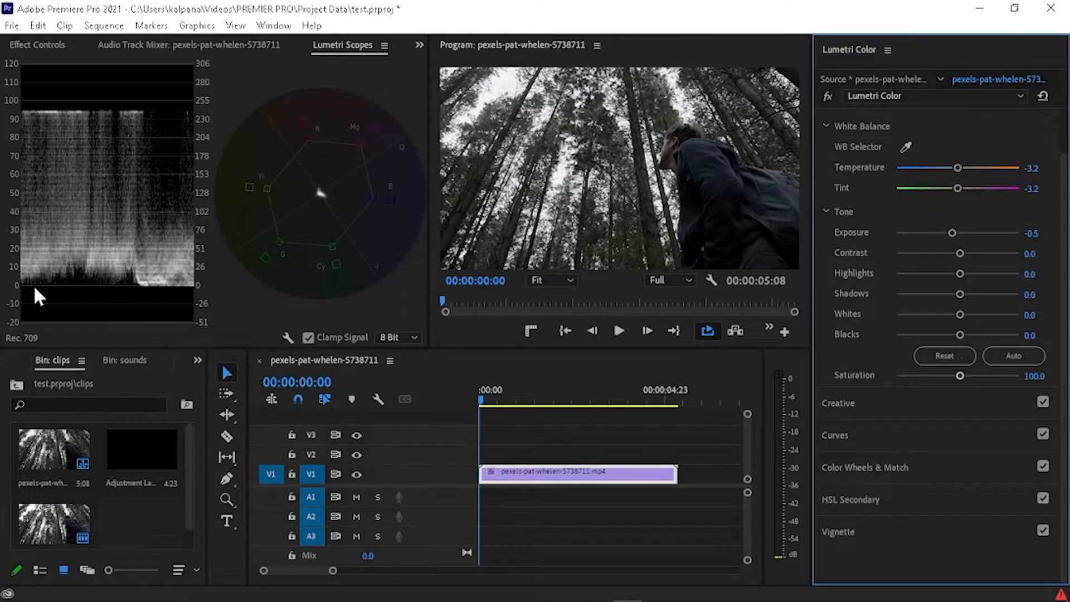
pyautogui.moveTo(965, 253); pyautogui.dragTo(959, 251)
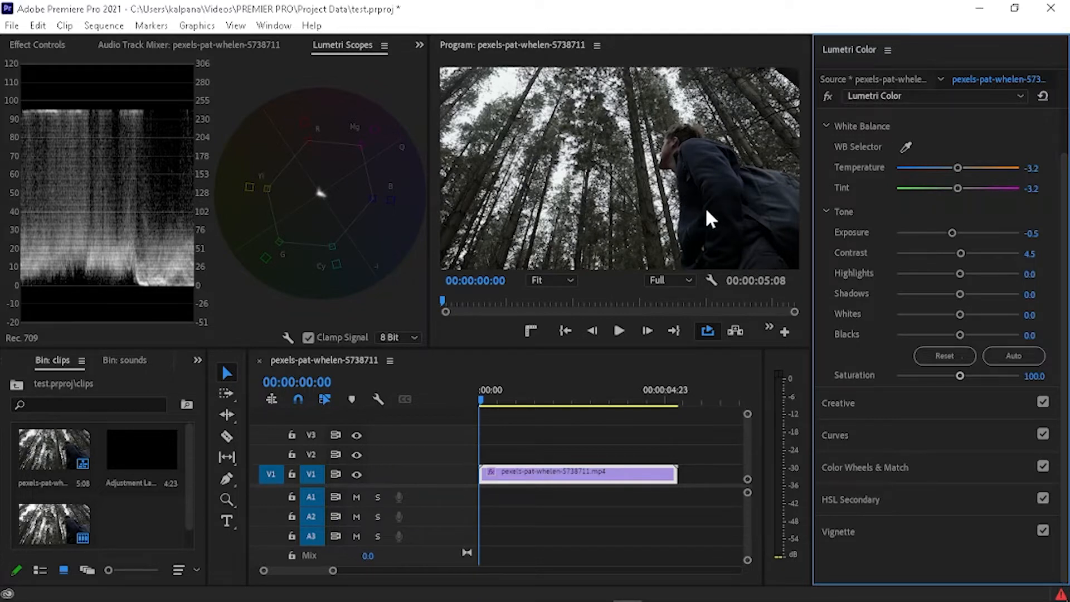
pyautogui.moveTo(957, 252)
pyautogui.mouseDown()
pyautogui.moveTo(892, 263)
pyautogui.moveTo(943, 267)
pyautogui.mouseUp()
pyautogui.moveTo(960, 273)
pyautogui.mouseDown()
pyautogui.moveTo(992, 290)
pyautogui.moveTo(964, 294)
pyautogui.mouseUp()
pyautogui.moveTo(959, 314); pyautogui.dragTo(957, 314)
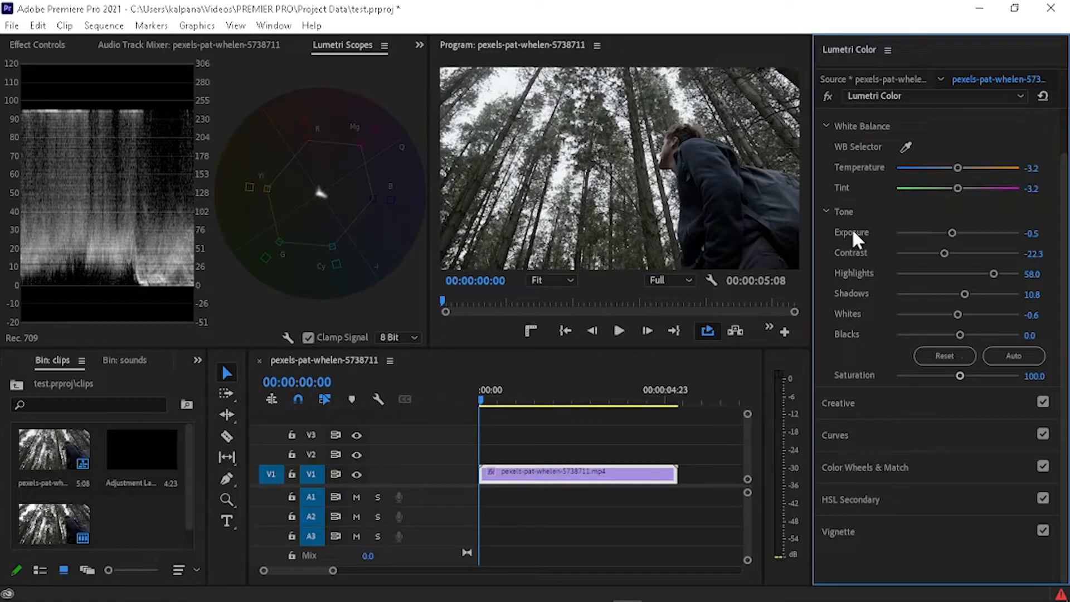
pyautogui.moveTo(943, 251)
pyautogui.mouseDown()
pyautogui.moveTo(913, 258)
pyautogui.moveTo(931, 261)
pyautogui.mouseUp()
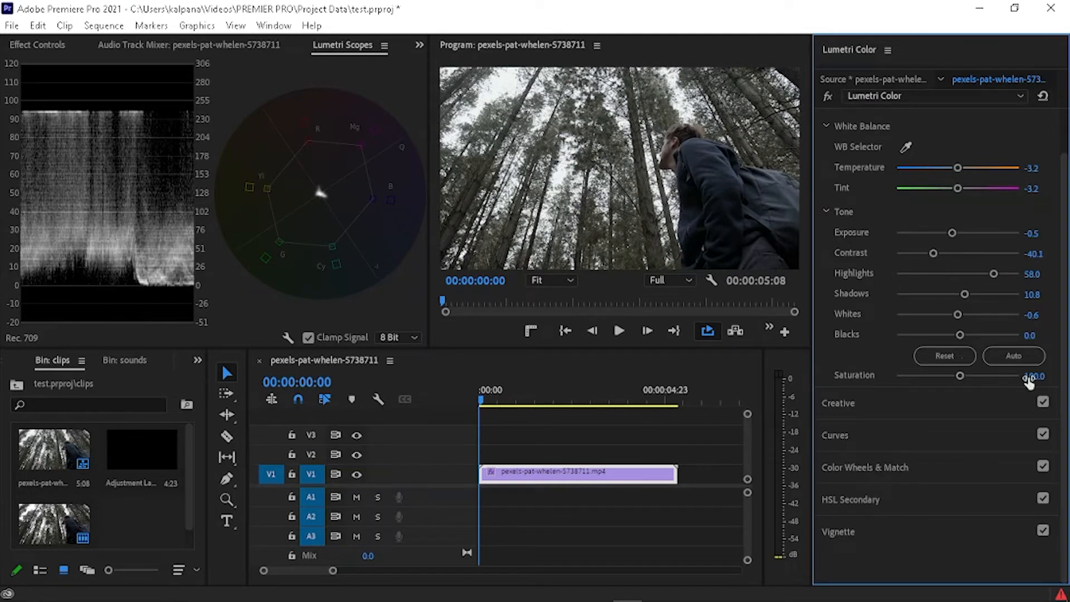
# - Raise the Basic Correction saturation to 161.0 and compare the image with the Lumetri Color effect off and on
pyautogui.moveTo(960, 375); pyautogui.dragTo(998, 376)
pyautogui.click(828, 97)
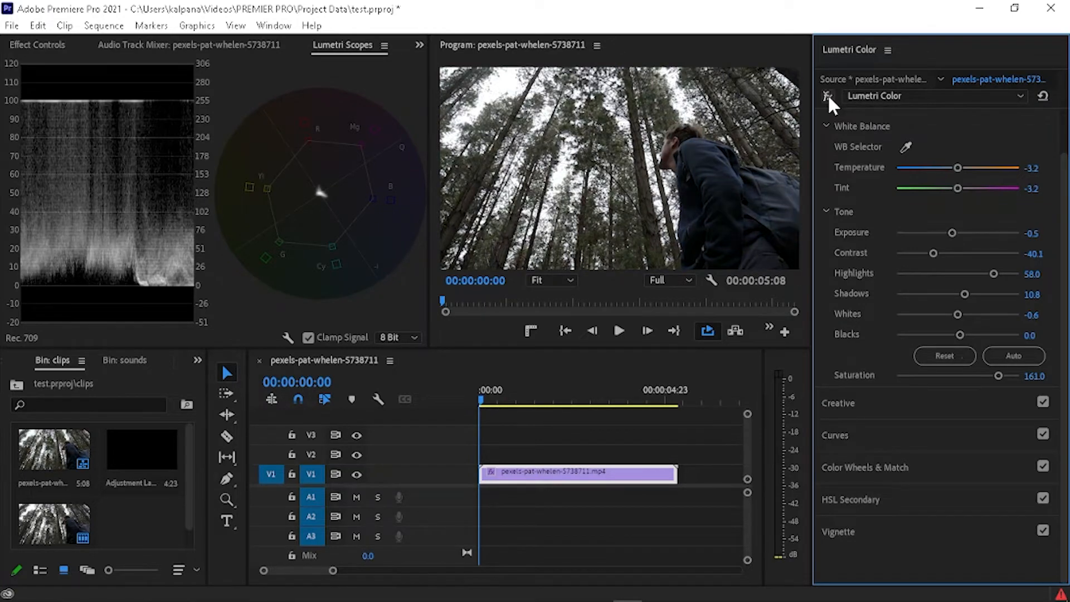
pyautogui.click(828, 95)
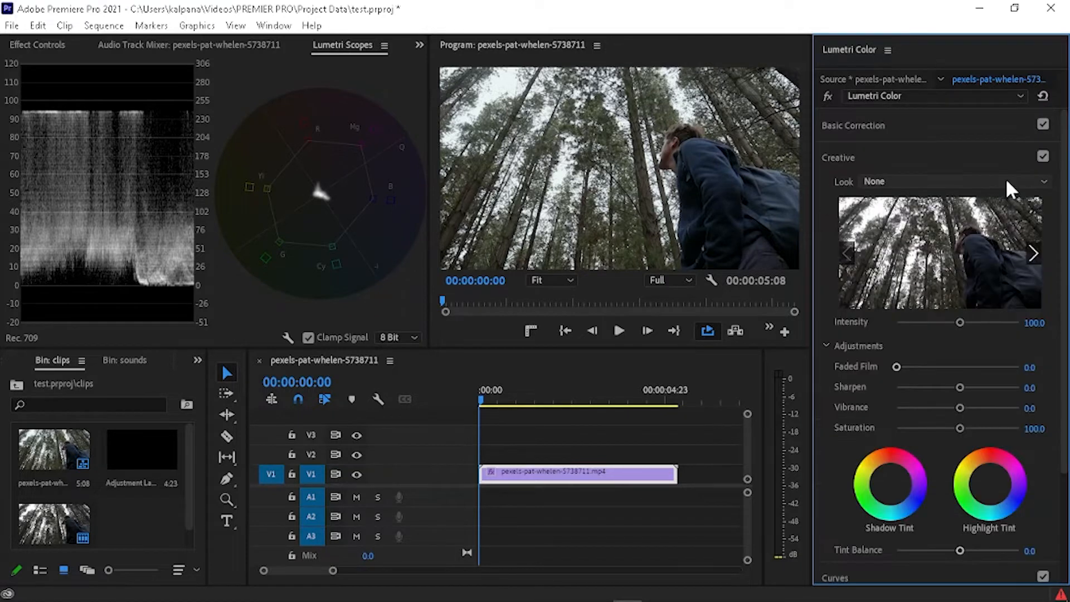
pyautogui.click(1007, 180)
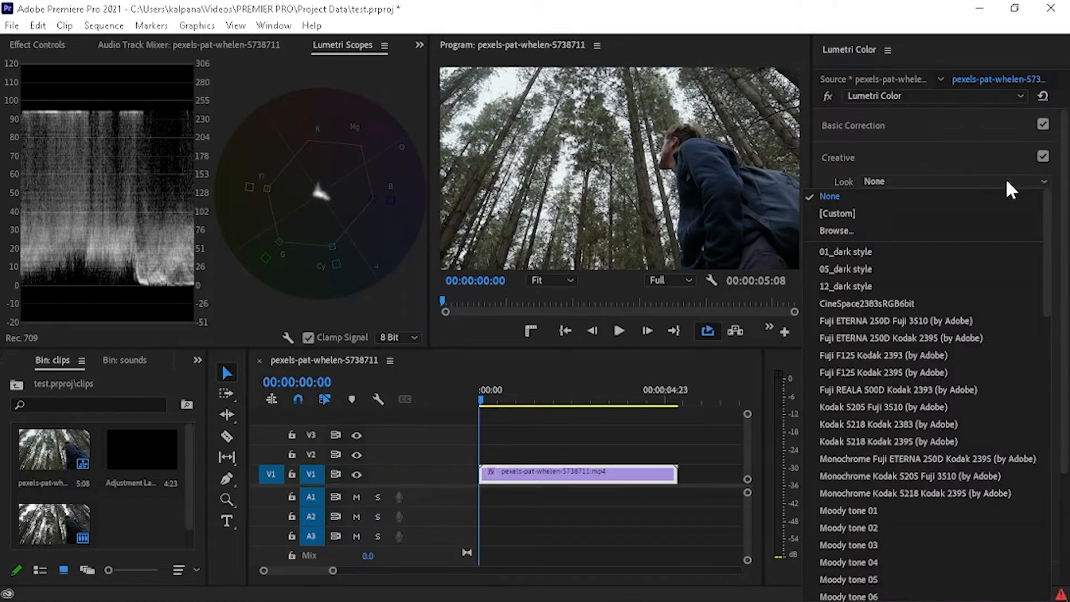
pyautogui.click(1006, 180)
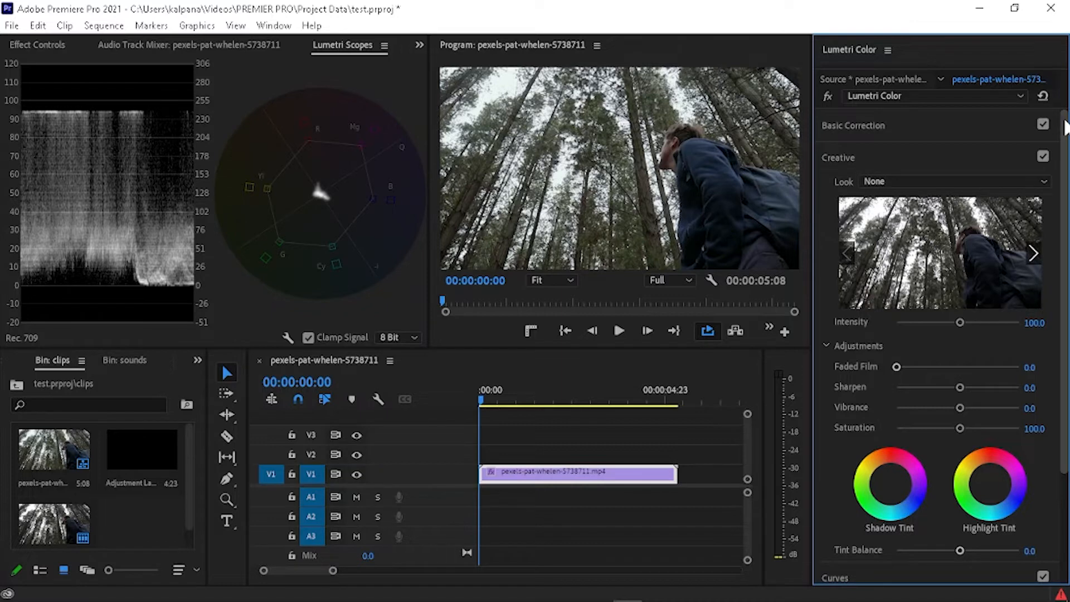
pyautogui.click(917, 121)
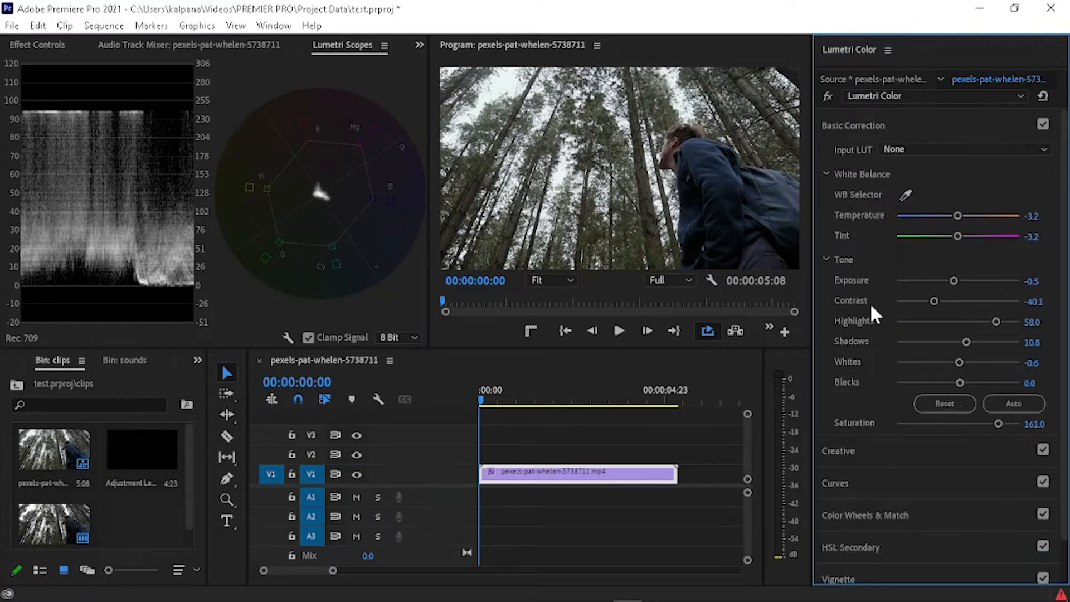
pyautogui.click(882, 126)
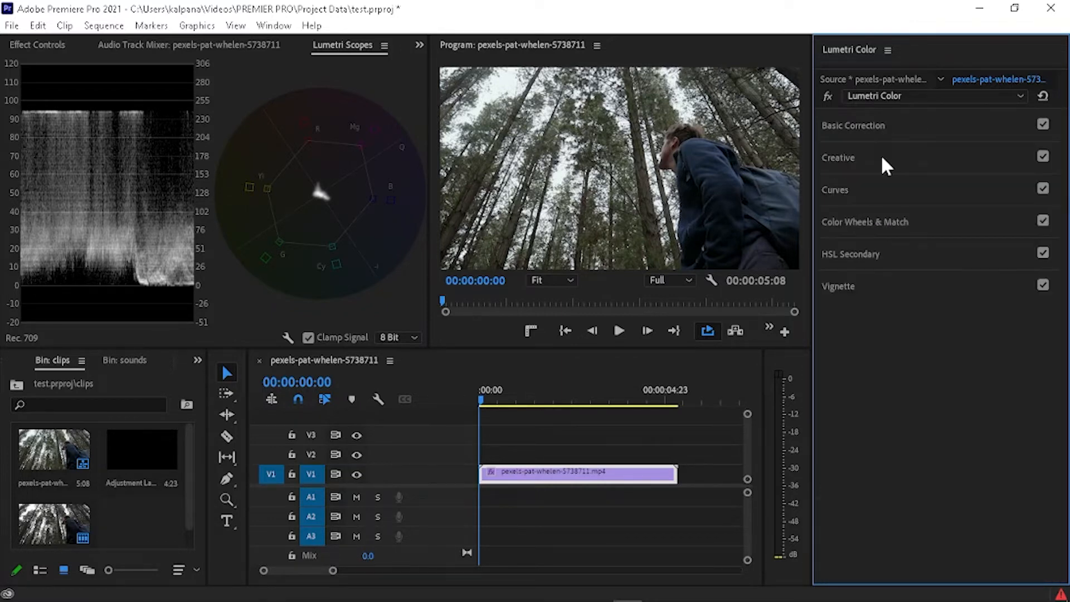
# - Set Faded Film to 10 in the Creative adjustments
pyautogui.click(881, 156)
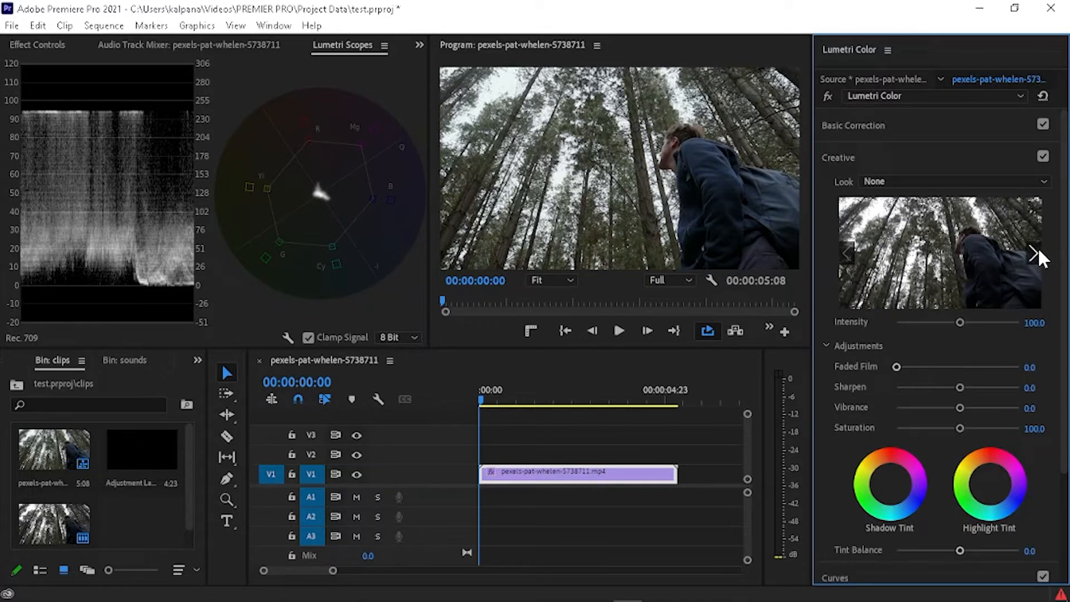
pyautogui.scroll(-2, 1037, 239)
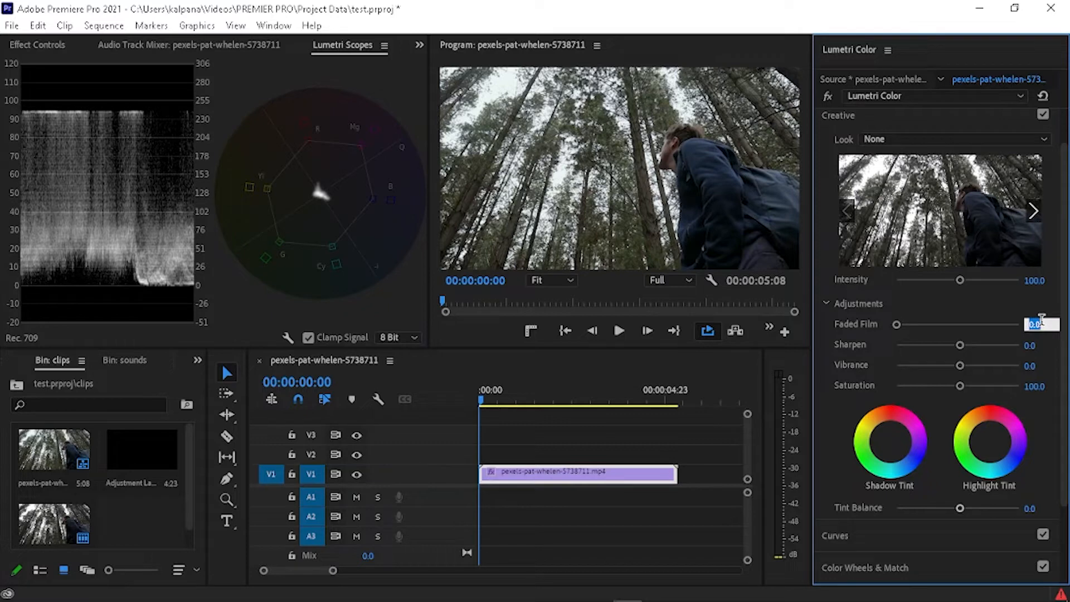
pyautogui.write('10')
pyautogui.press('Return')
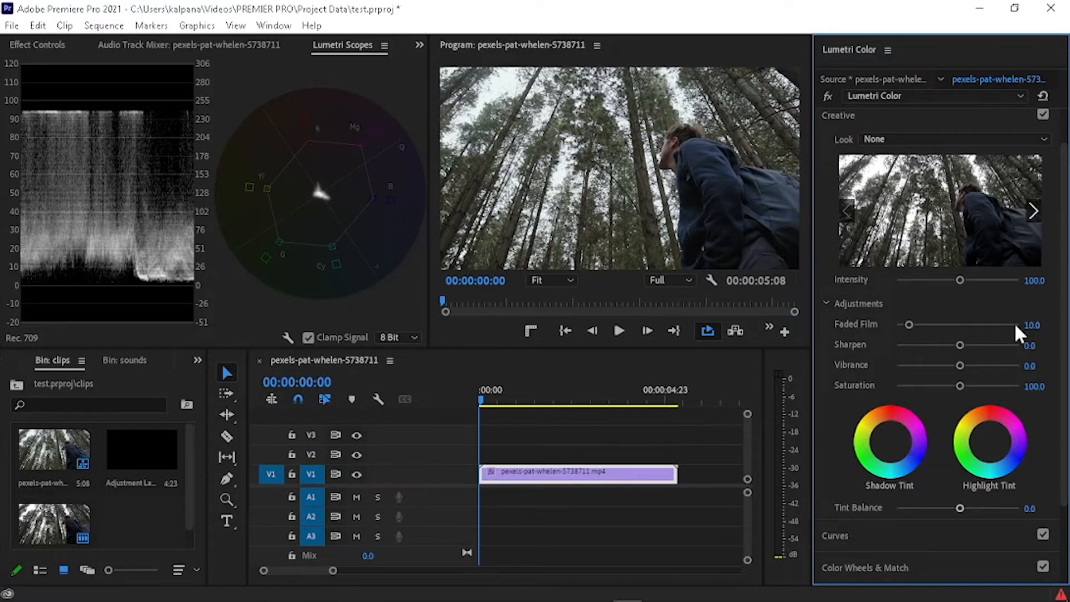
# - Raise the Creative saturation to 134.0 and shift the shadow tint slightly toward blue
pyautogui.scroll(-2, 1030, 273)
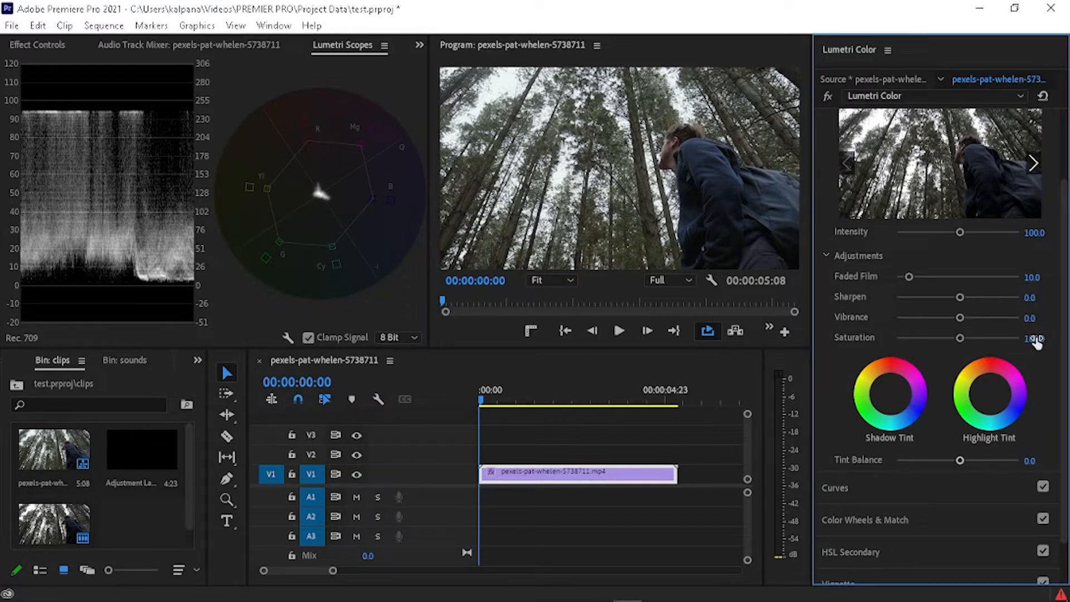
pyautogui.moveTo(1035, 341); pyautogui.dragTo(1054, 341)
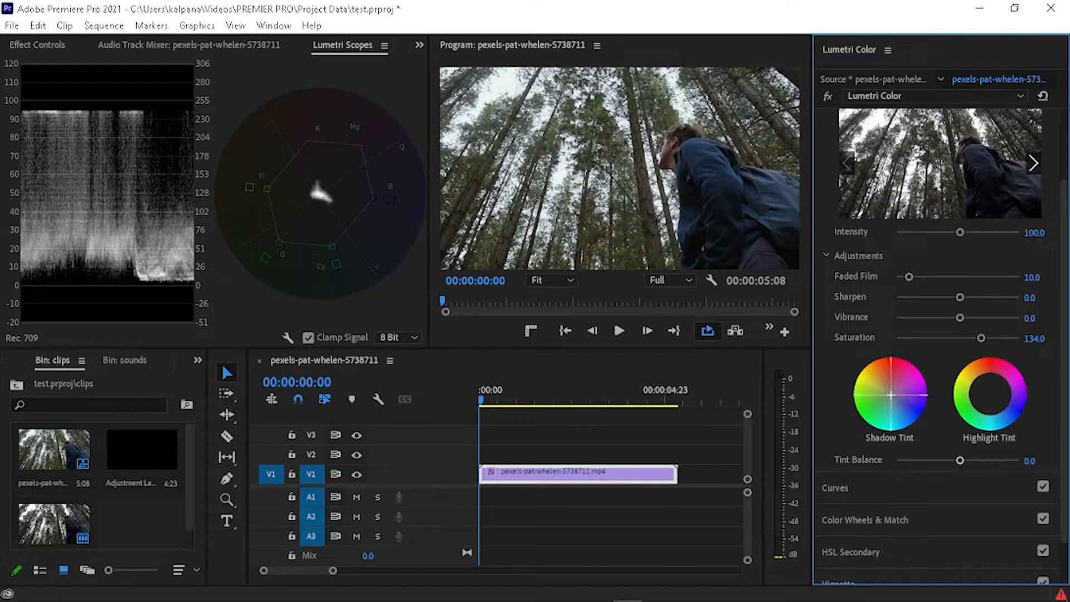
pyautogui.moveTo(891, 396); pyautogui.dragTo(894, 398)
pyautogui.moveTo(892, 406); pyautogui.dragTo(893, 398)
# - Shape the white RGB curve into a gentle S with two points, slightly raising the highlights and lowering the shadows
pyautogui.moveTo(1065, 240); pyautogui.dragTo(1064, 263)
pyautogui.scroll(-1, 872, 437)
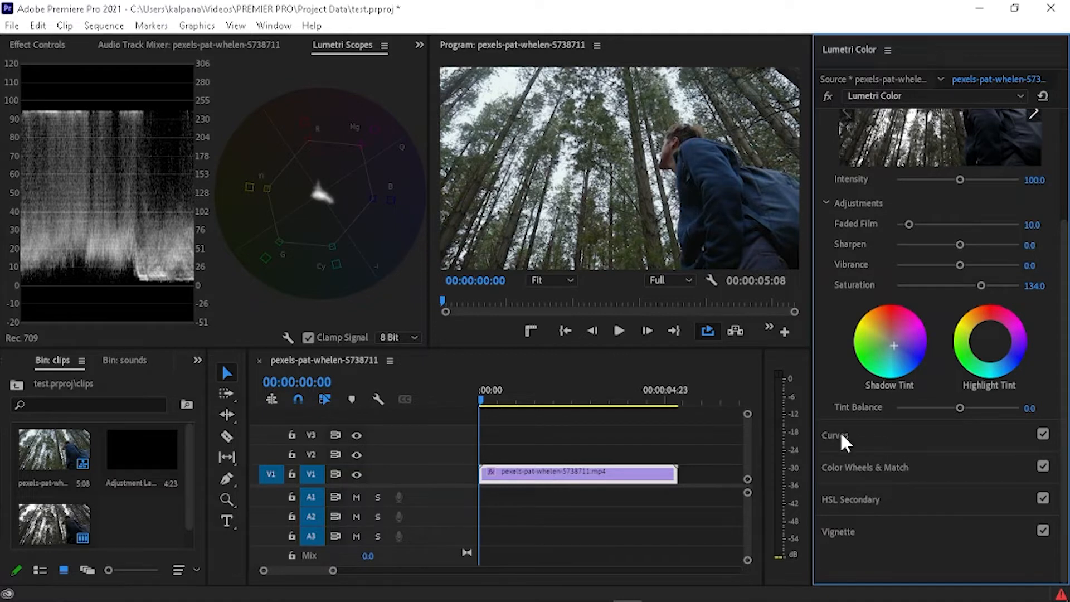
pyautogui.click(857, 437)
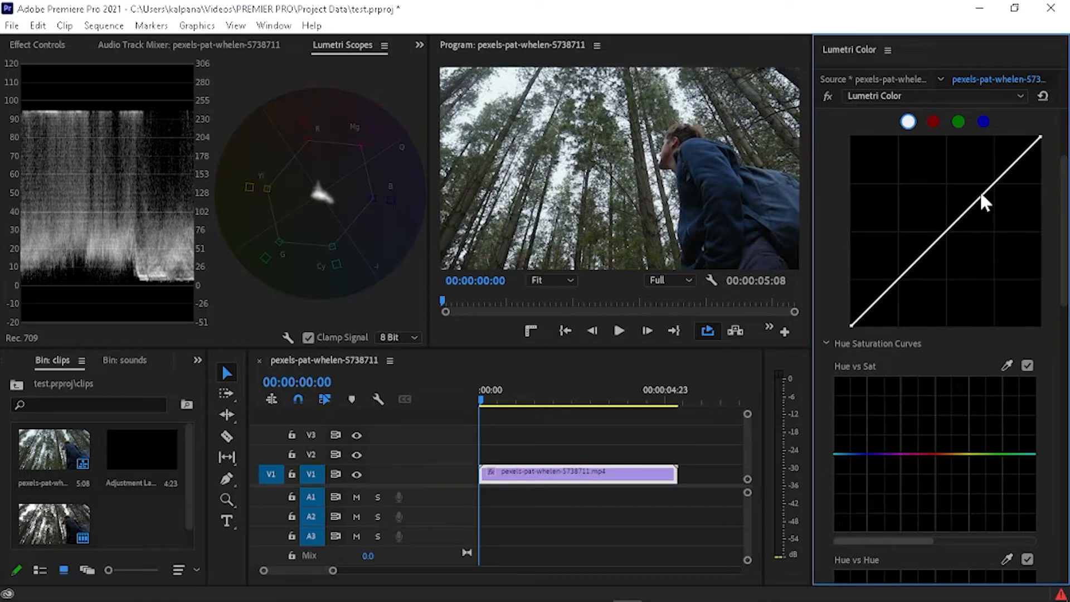
pyautogui.scroll(2, 836, 138)
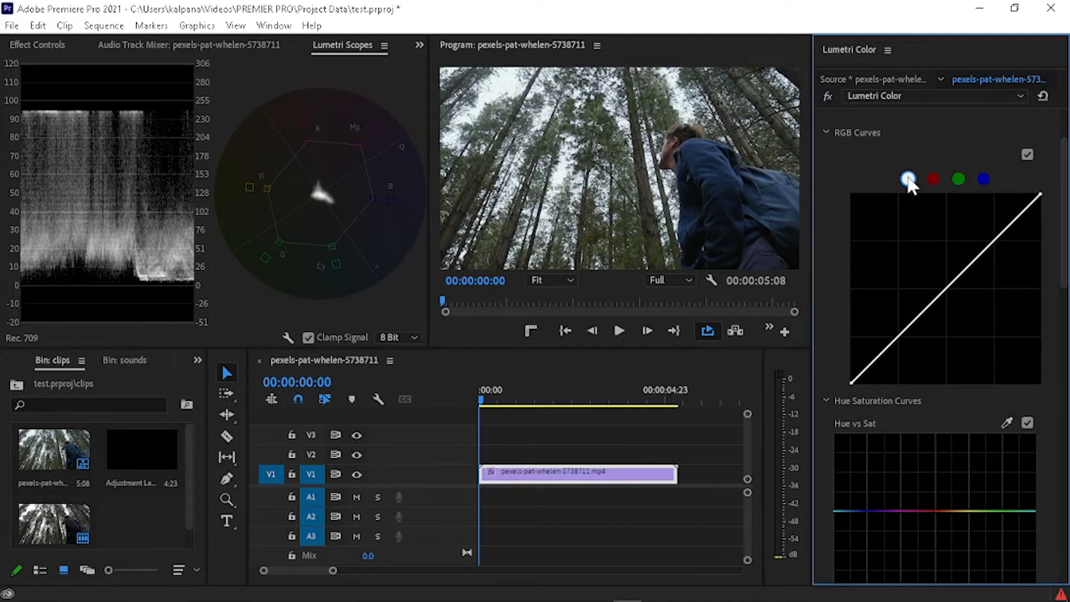
pyautogui.click(994, 240)
pyautogui.click(899, 336)
pyautogui.moveTo(995, 241); pyautogui.dragTo(994, 233)
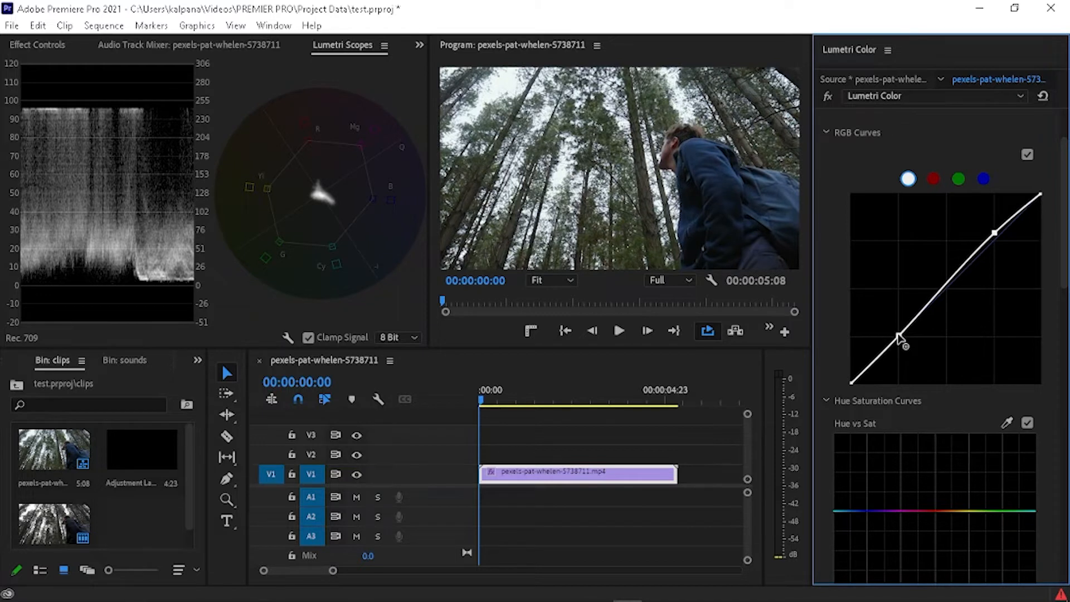
pyautogui.moveTo(898, 335); pyautogui.dragTo(900, 341)
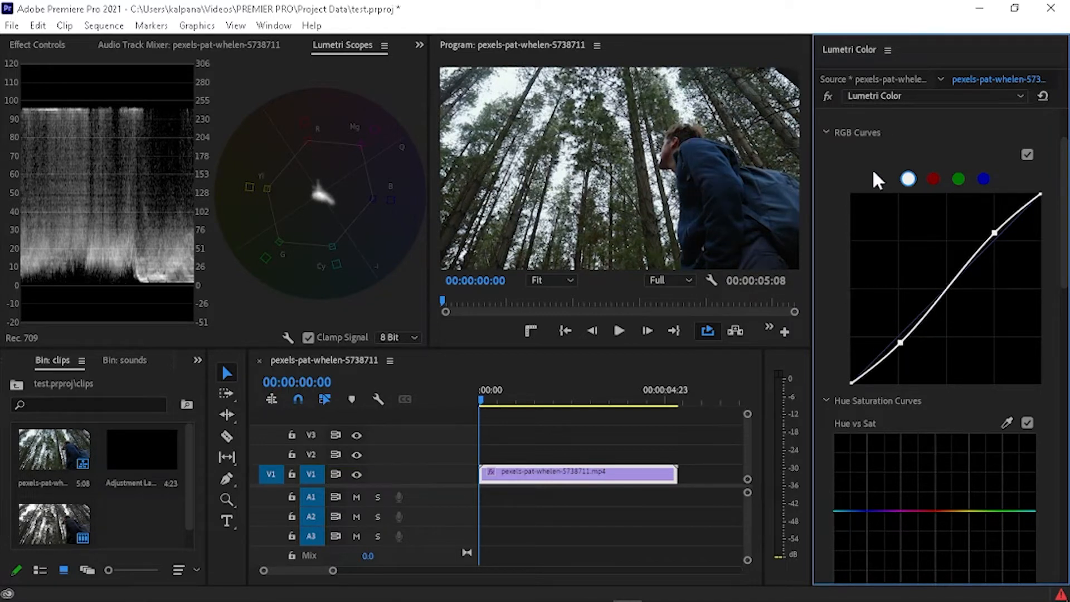
# - Compare the image with the RGB curves off and on, and fine-tune the shadow point to darken slightly more
pyautogui.click(1026, 153)
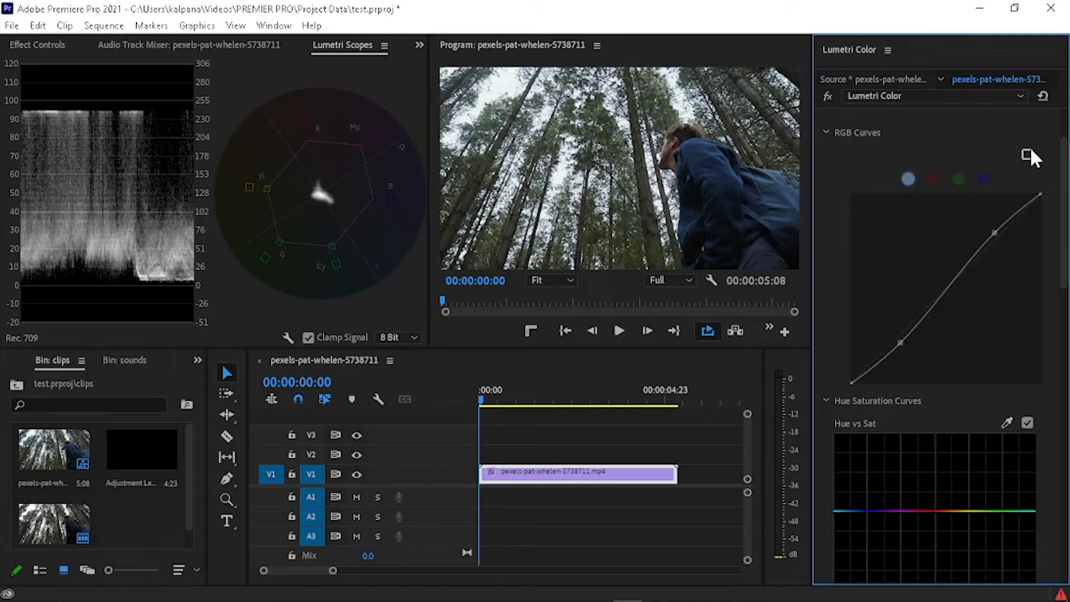
pyautogui.click(1027, 155)
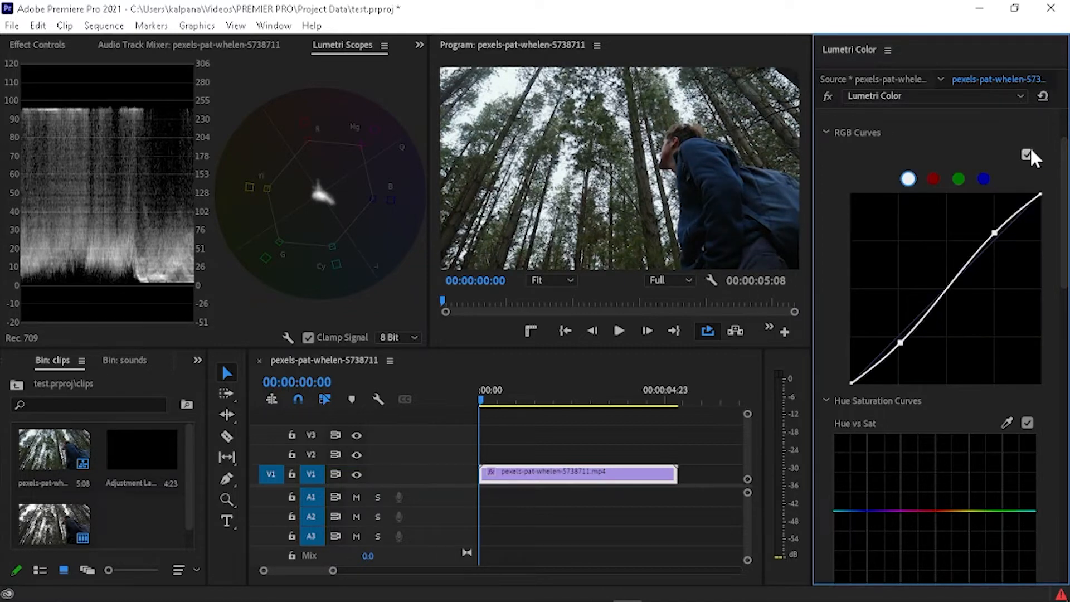
pyautogui.click(900, 342)
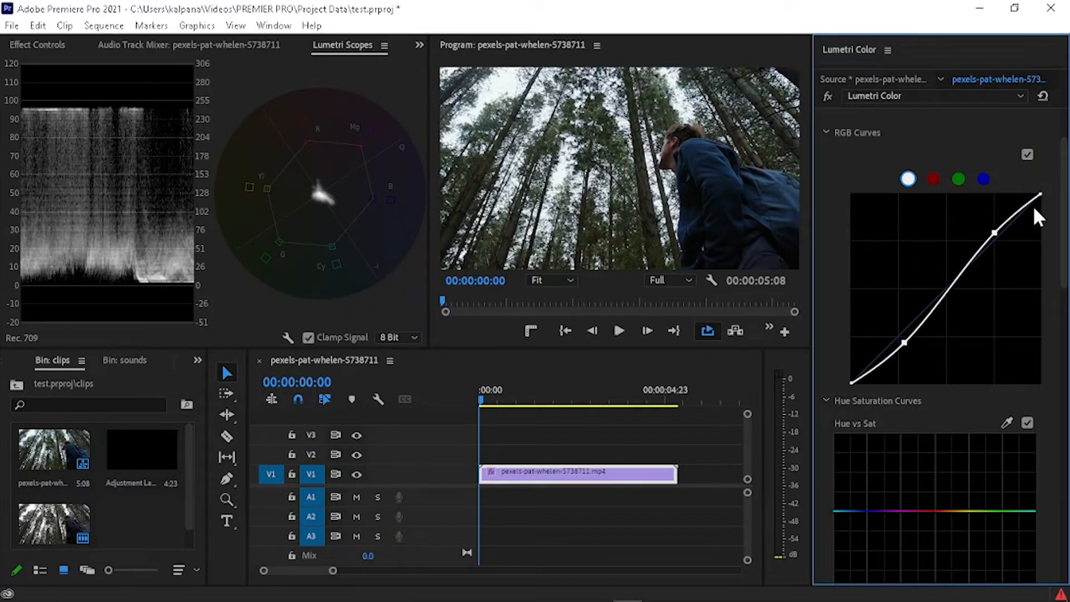
# - Add boundary points at yellow and cyan on the Hue vs Sat curve and slightly raise the green point between them
pyautogui.scroll(-5, 854, 361)
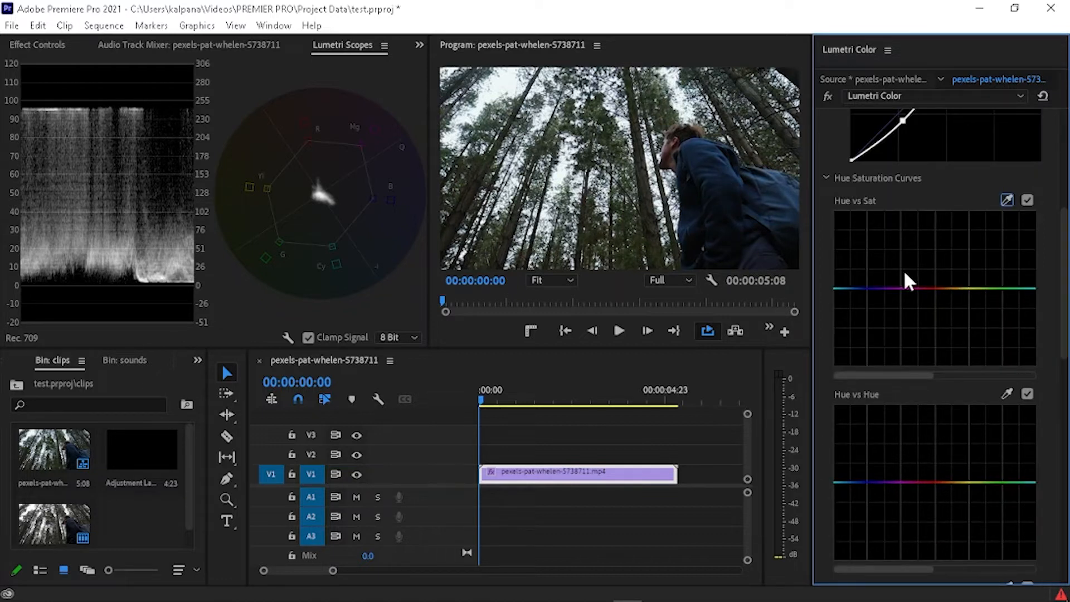
pyautogui.click(978, 289)
pyautogui.click(1027, 289)
pyautogui.moveTo(1003, 288); pyautogui.dragTo(1001, 273)
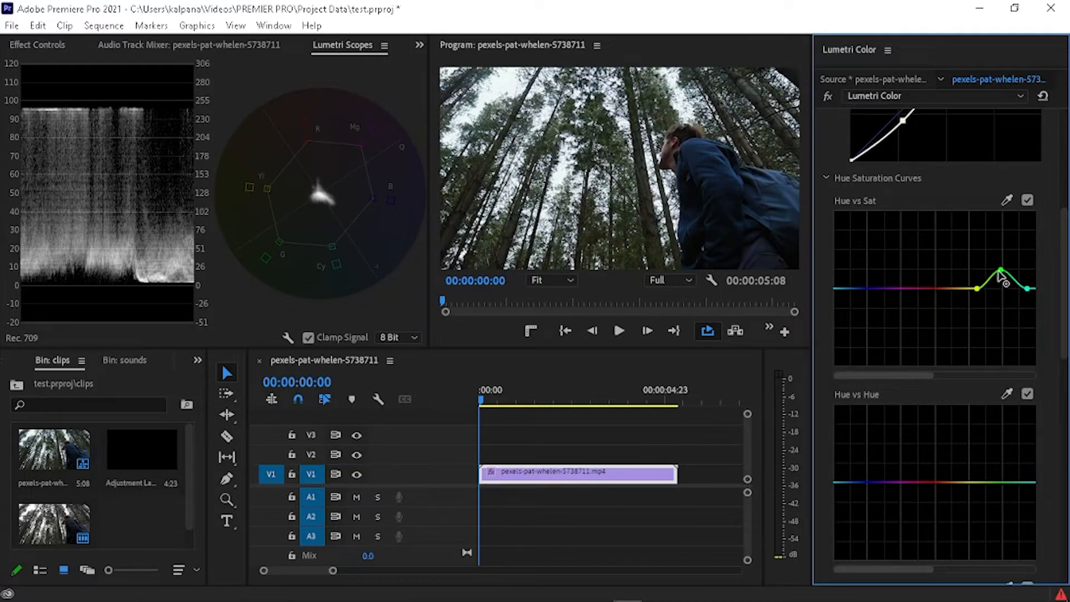
# - Try a much stronger green boost on the Hue vs Sat curve, comparing the image with the curve off and on
pyautogui.moveTo(998, 273); pyautogui.dragTo(998, 221)
pyautogui.click(1027, 200)
pyautogui.click(1027, 200)
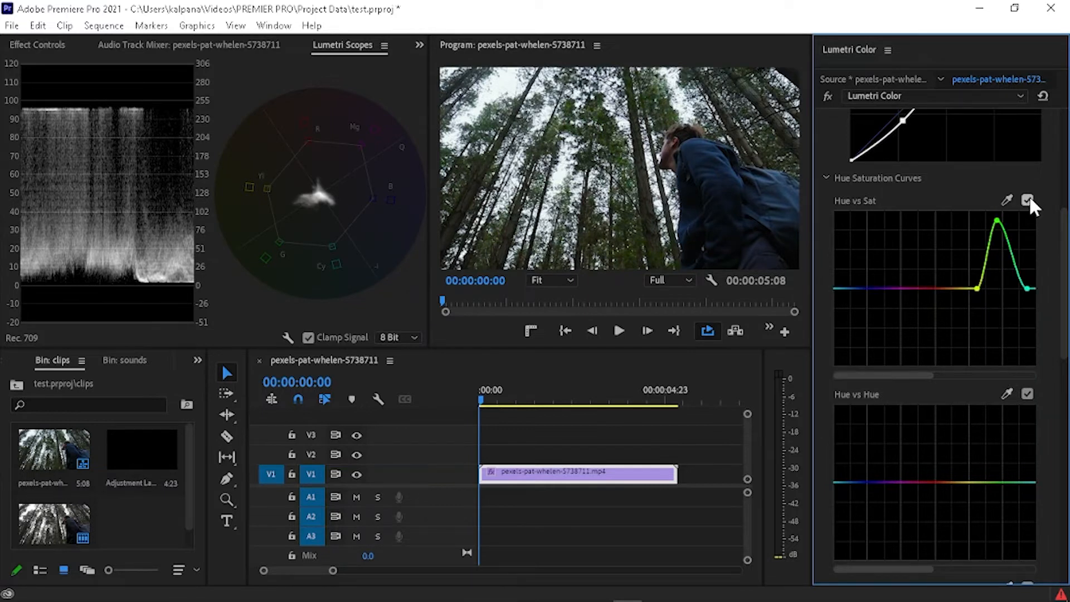
pyautogui.moveTo(998, 221); pyautogui.dragTo(1001, 271)
# - Raise light blue very slightly beside a new blue boundary point on the Hue vs Sat curve, and shift the green peak toward cyan
pyautogui.scroll(-1, 925, 279)
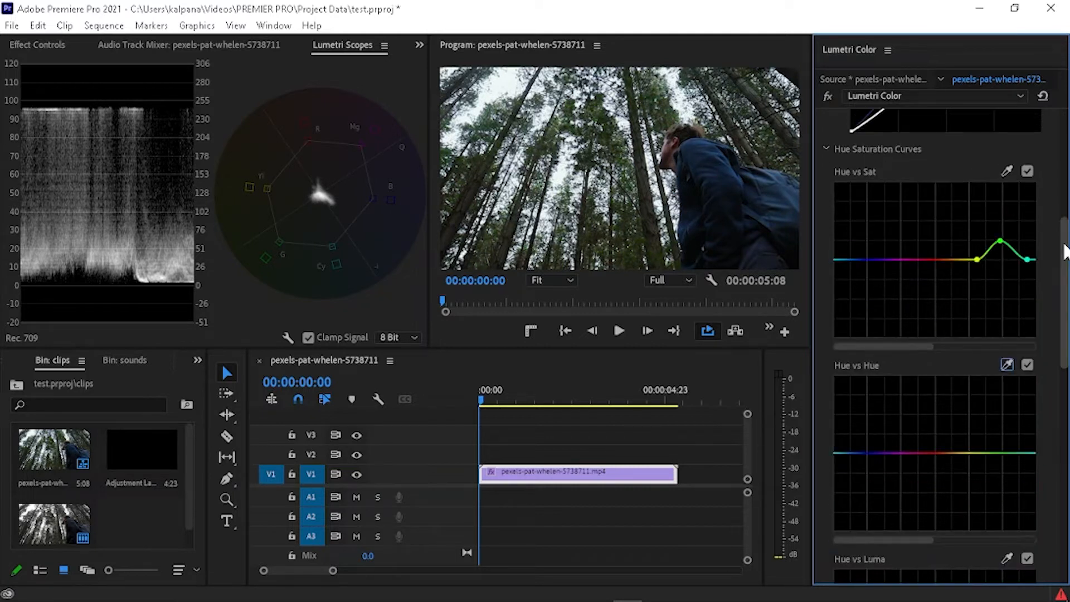
pyautogui.click(875, 259)
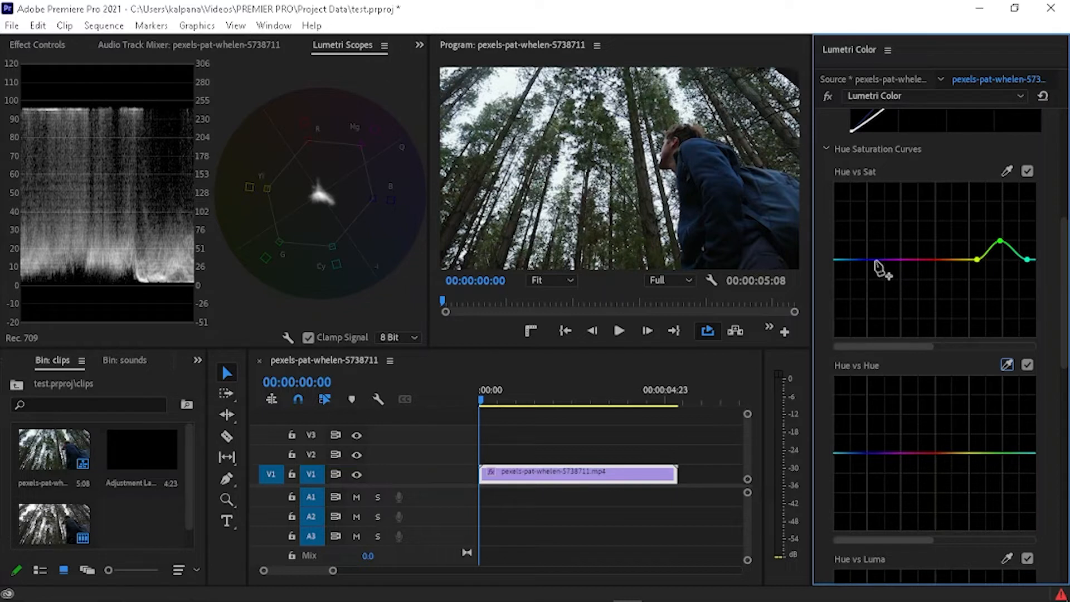
pyautogui.click(849, 260)
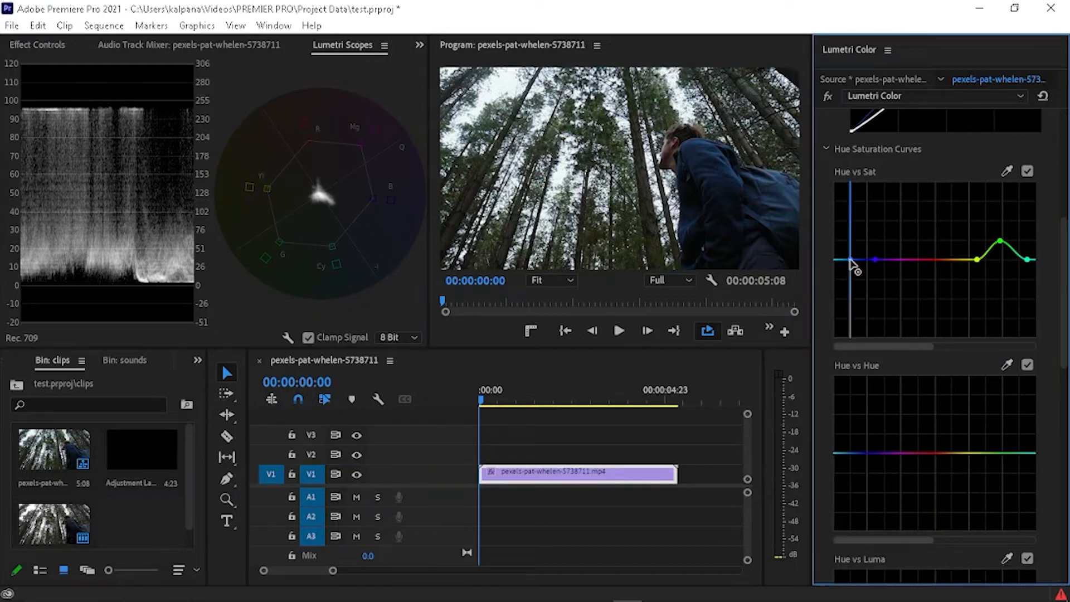
pyautogui.moveTo(850, 260); pyautogui.dragTo(851, 257)
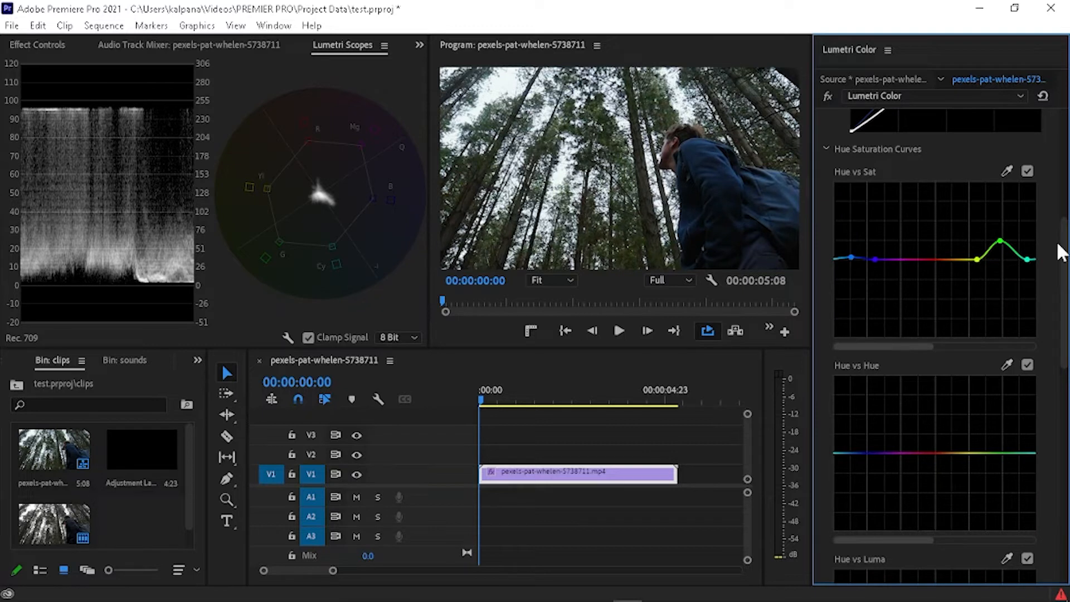
pyautogui.moveTo(1000, 241); pyautogui.dragTo(1006, 240)
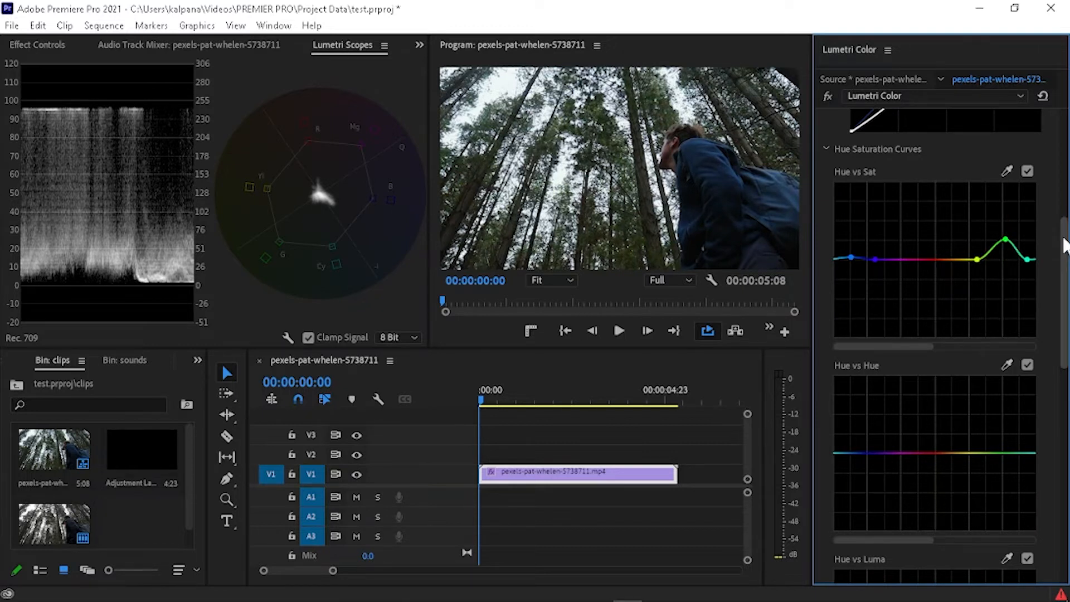
pyautogui.moveTo(1065, 245); pyautogui.dragTo(1061, 301)
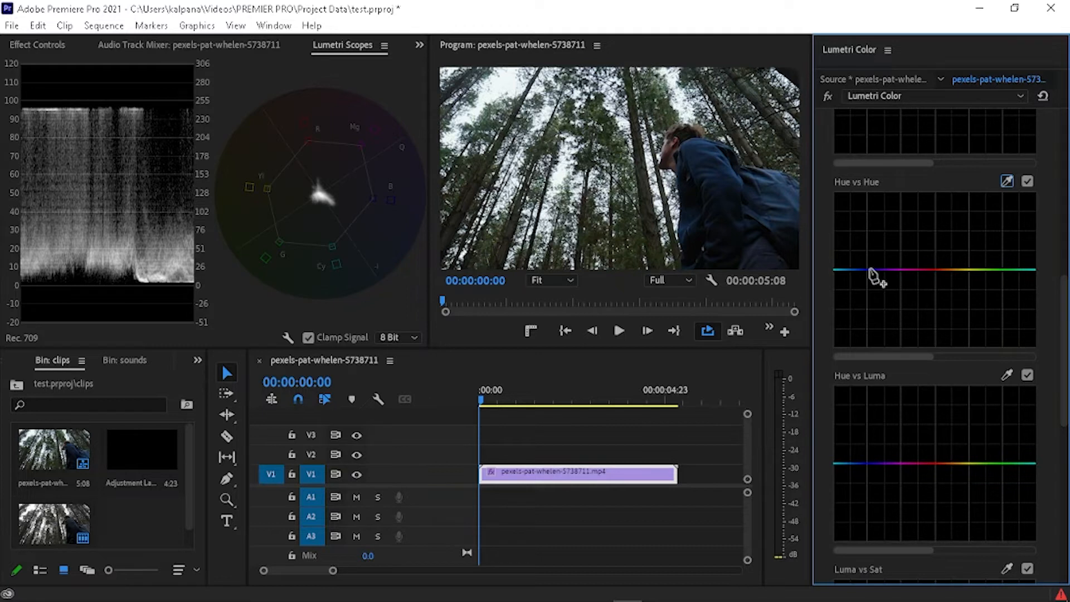
# - Add boundary points at yellow and cyan on the Hue vs Hue curve and slightly lower the green point between them
pyautogui.moveTo(869, 269)
pyautogui.mouseDown()
pyautogui.moveTo(873, 210)
pyautogui.moveTo(868, 269)
pyautogui.mouseUp()
pyautogui.click(974, 270)
pyautogui.click(1020, 270)
pyautogui.moveTo(1003, 270); pyautogui.dragTo(1000, 278)
pyautogui.scroll(-1, 969, 339)
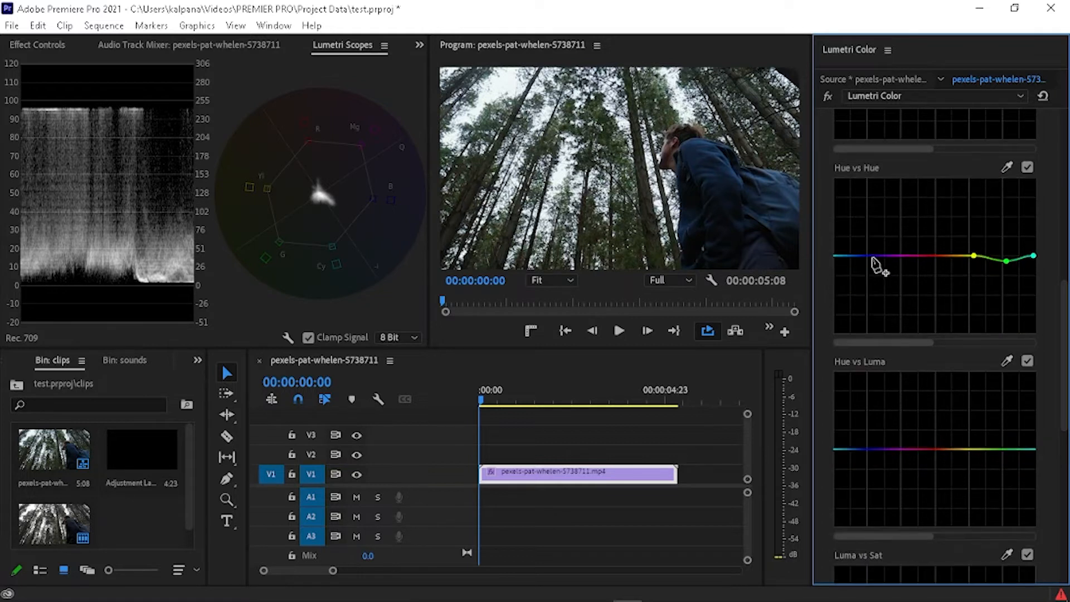
# - Add a magenta boundary point on the Hue vs Hue curve and raise the blue point very slightly
pyautogui.click(904, 256)
pyautogui.click(865, 256)
pyautogui.moveTo(866, 257); pyautogui.dragTo(864, 252)
pyautogui.scroll(-3, 872, 272)
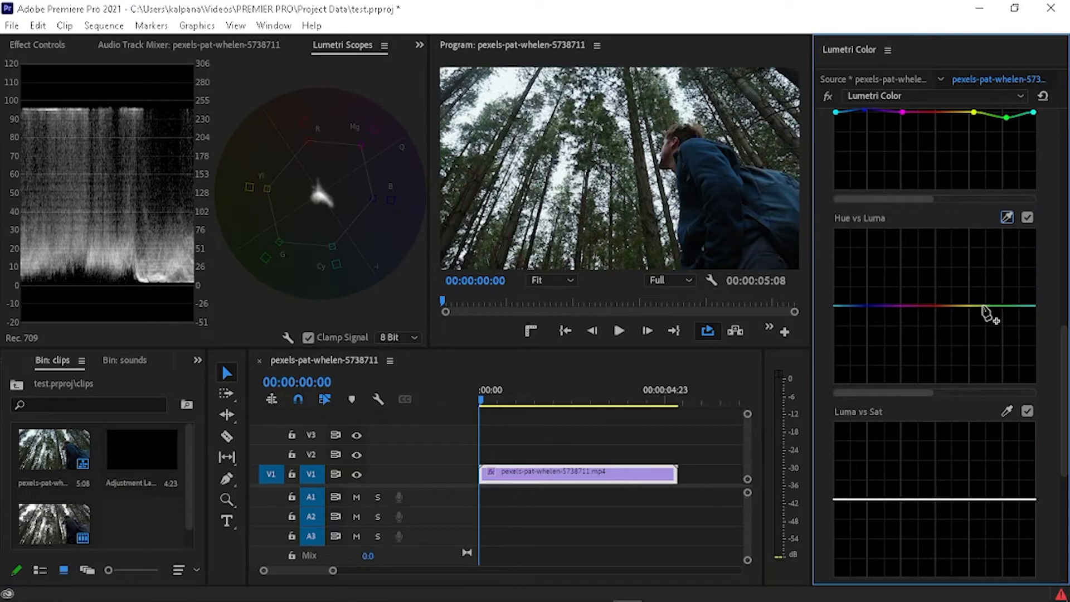
# - Add boundary points at yellow and cyan on the Hue vs Luma curve and lower the green point between them to darken greens
pyautogui.click(982, 306)
pyautogui.click(1032, 306)
pyautogui.moveTo(1008, 306); pyautogui.dragTo(1010, 328)
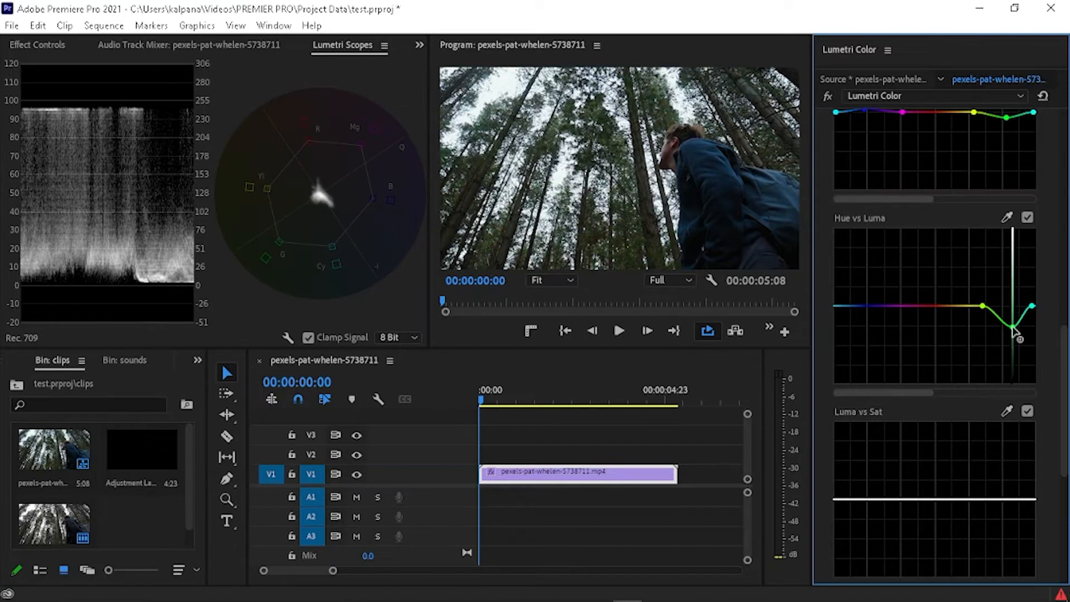
# - Compare the image with the Hue vs Luma curve off and on, leaving it enabled
pyautogui.click(1027, 217)
pyautogui.click(1026, 217)
pyautogui.click(1027, 218)
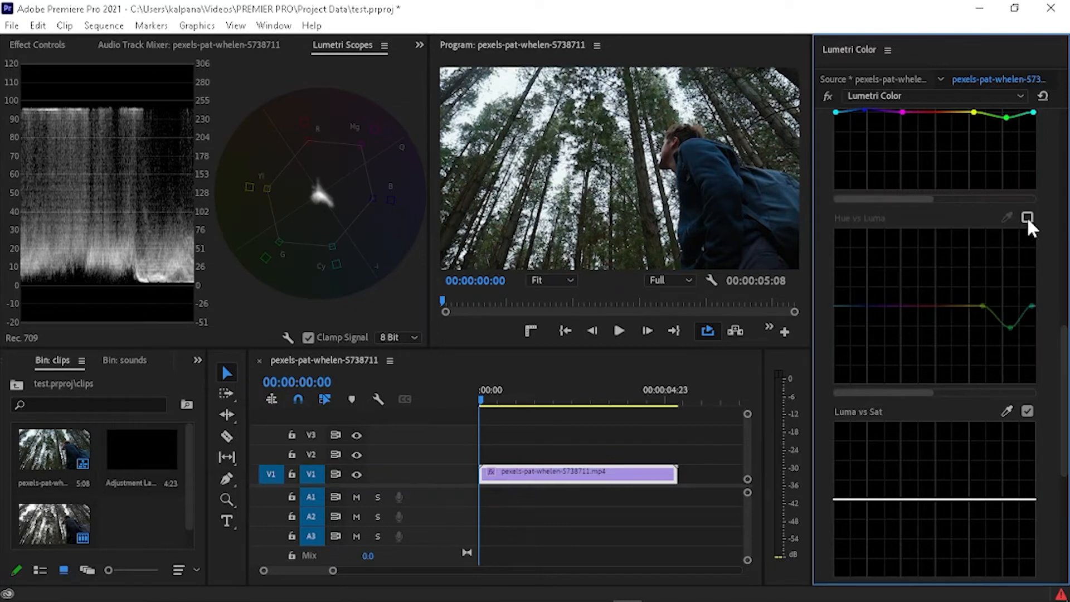
pyautogui.click(1027, 217)
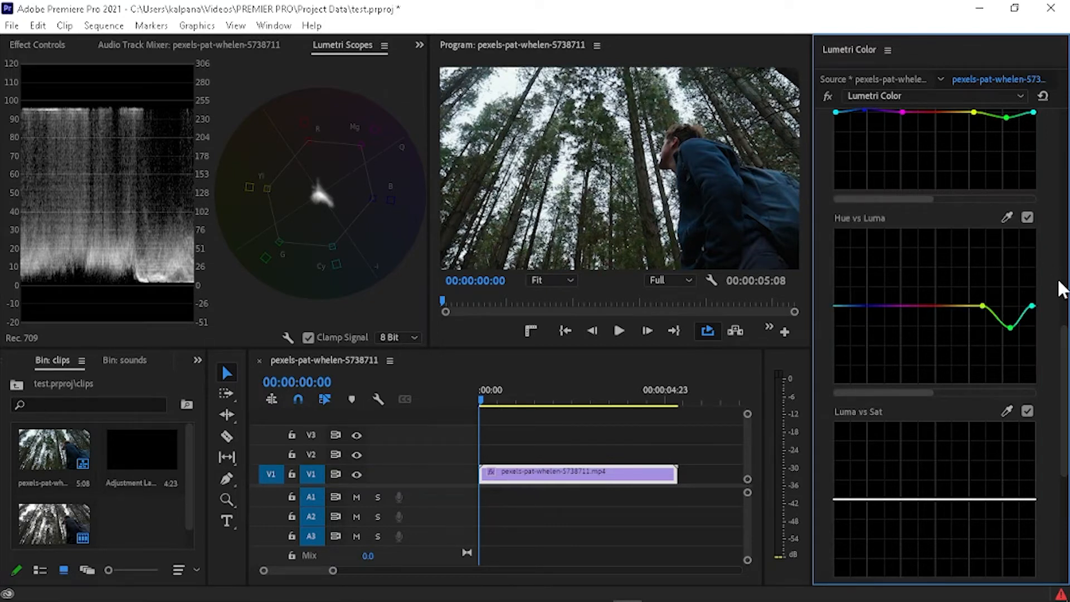
# - Slightly lower the luminance of the midtones and shadows in Color Wheels & Match
pyautogui.moveTo(1062, 362); pyautogui.dragTo(1062, 239)
pyautogui.moveTo(1065, 312); pyautogui.dragTo(1061, 535)
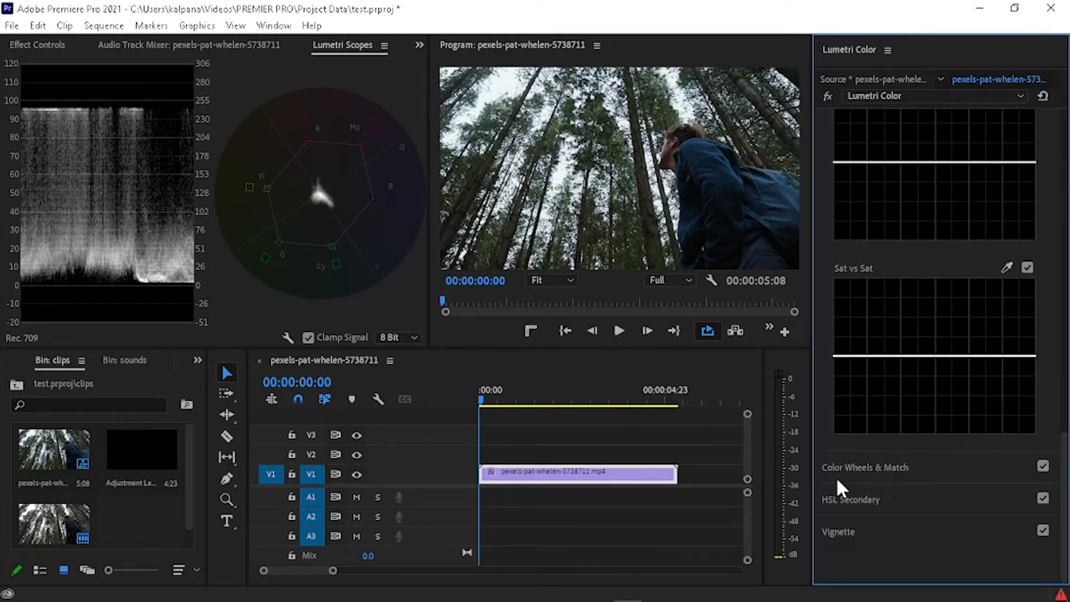
pyautogui.click(868, 470)
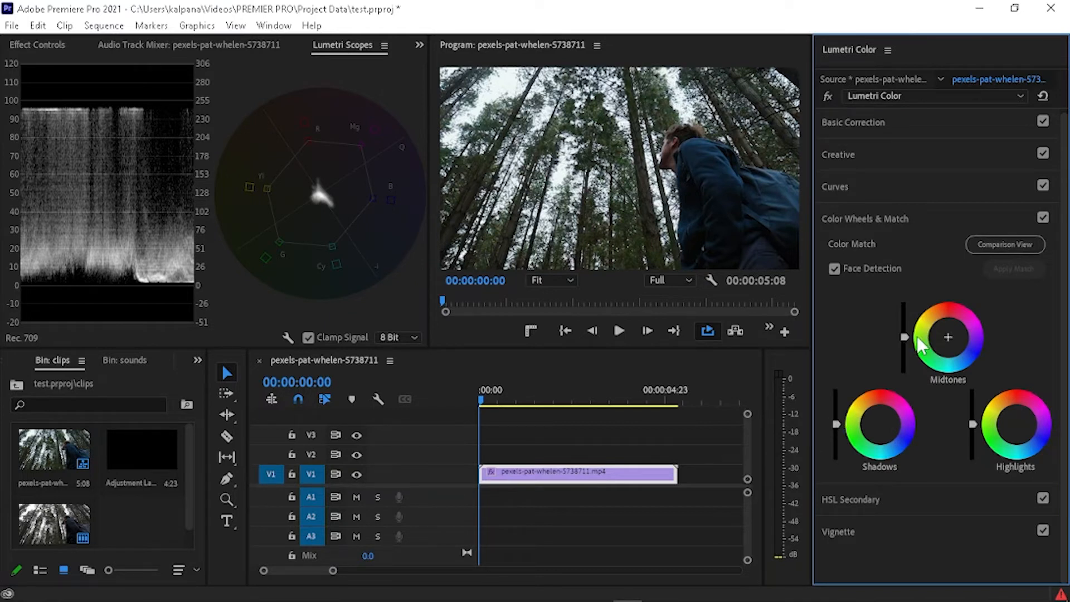
pyautogui.moveTo(905, 338); pyautogui.dragTo(904, 344)
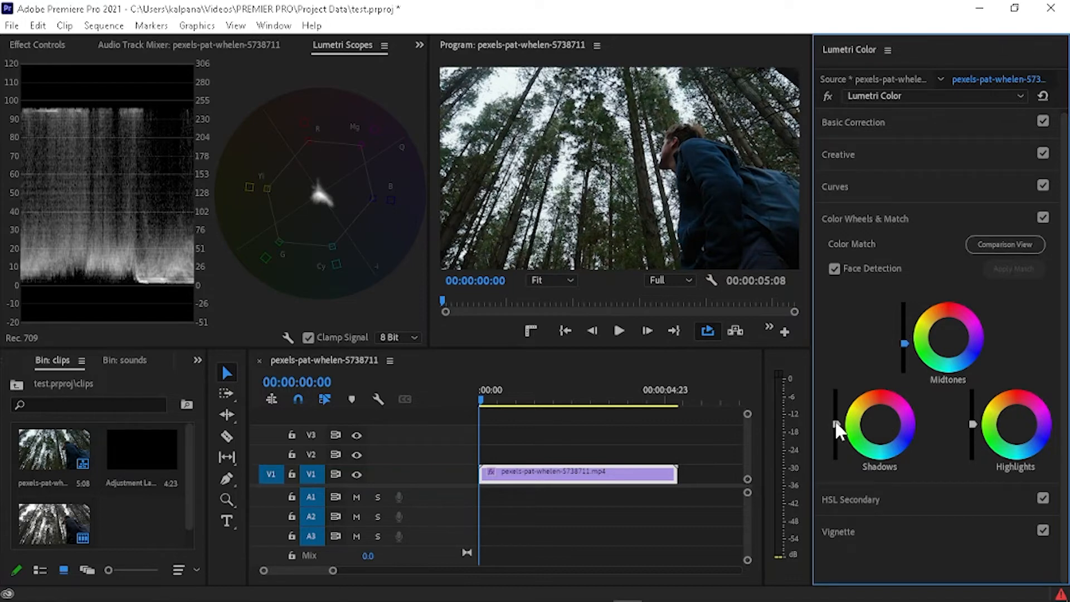
pyautogui.moveTo(836, 424); pyautogui.dragTo(836, 427)
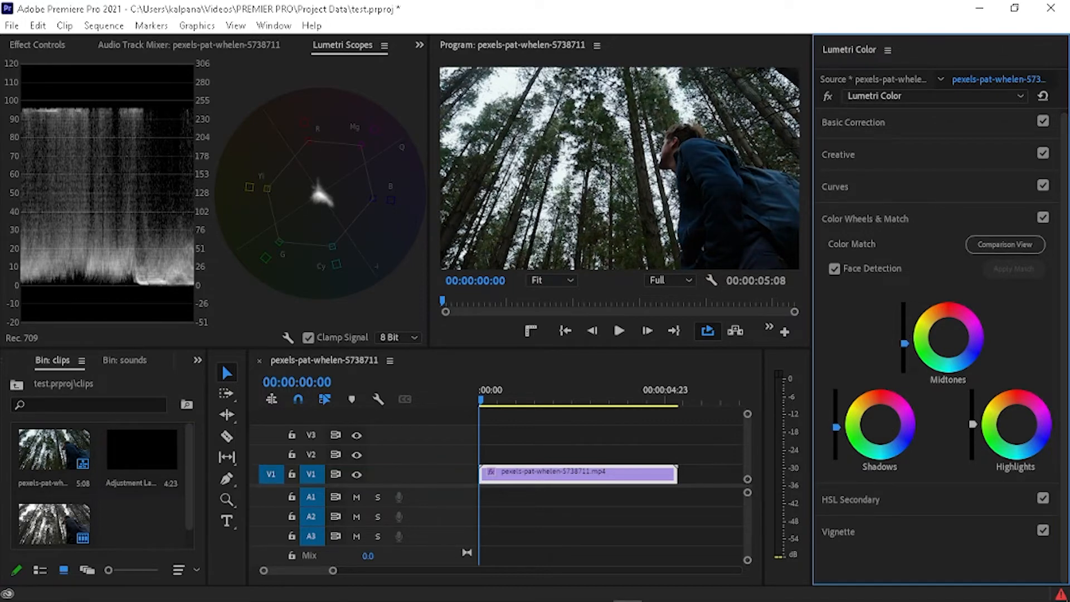
pyautogui.click(864, 218)
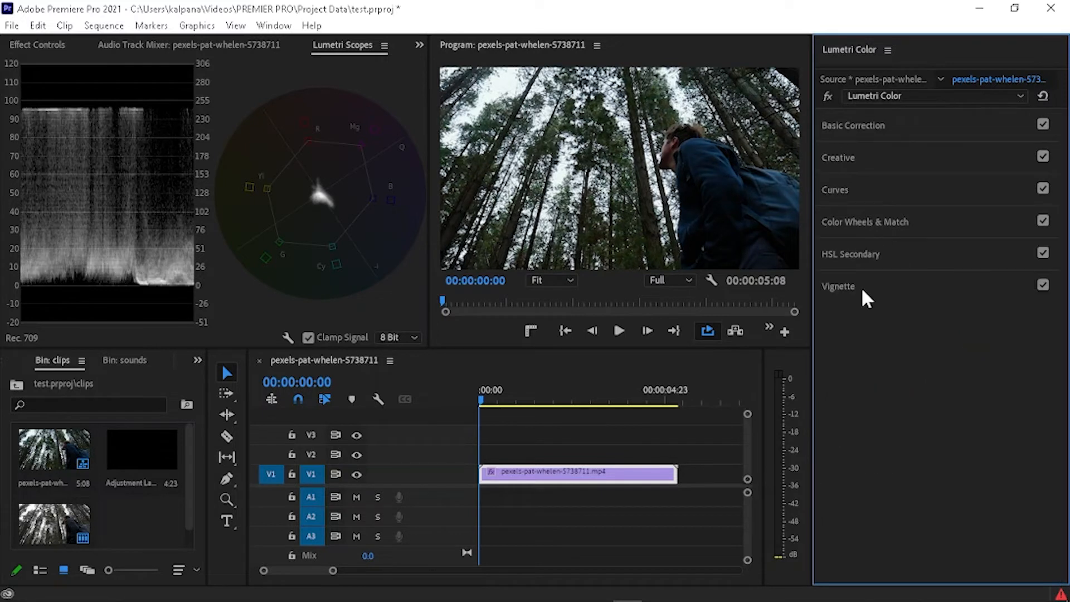
# - Add a vignette with amount -1.0, midpoint 33.8, roundness 15.9 and feather 66.9
pyautogui.click(862, 290)
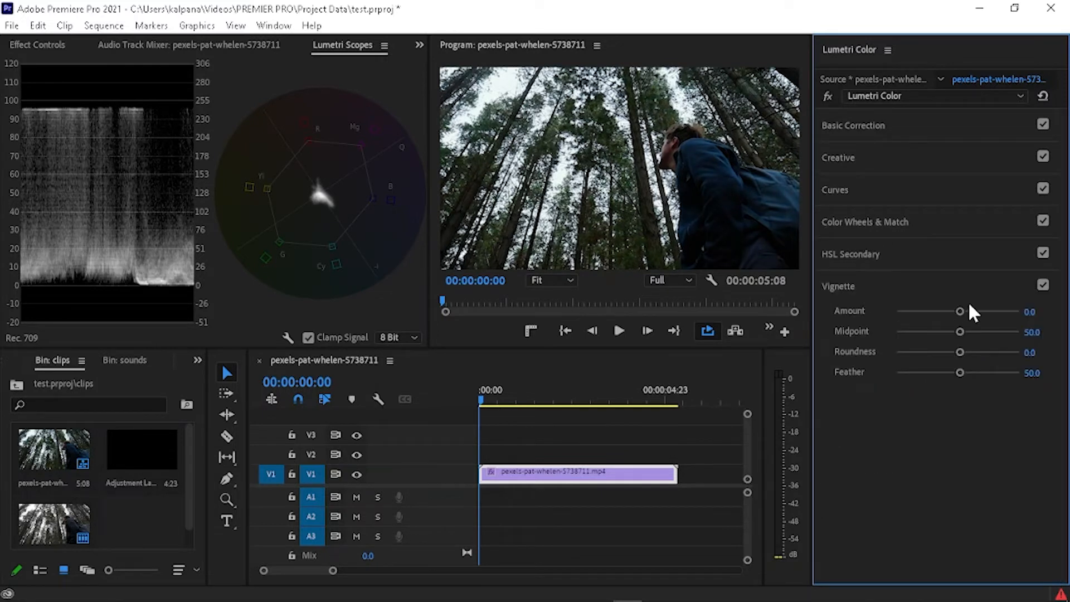
pyautogui.moveTo(954, 312); pyautogui.dragTo(939, 313)
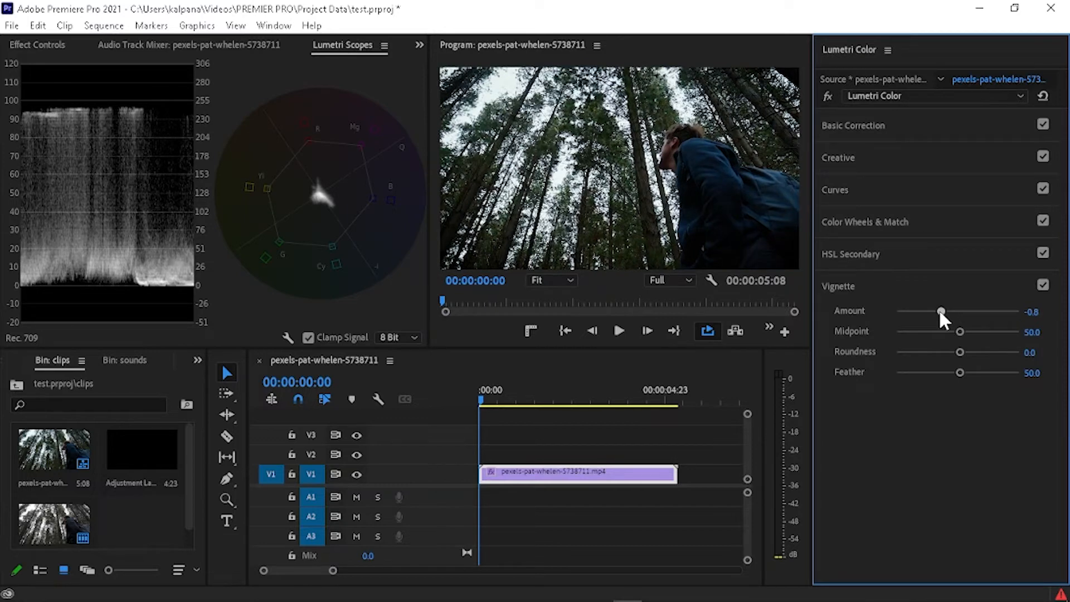
pyautogui.moveTo(940, 311); pyautogui.dragTo(899, 309)
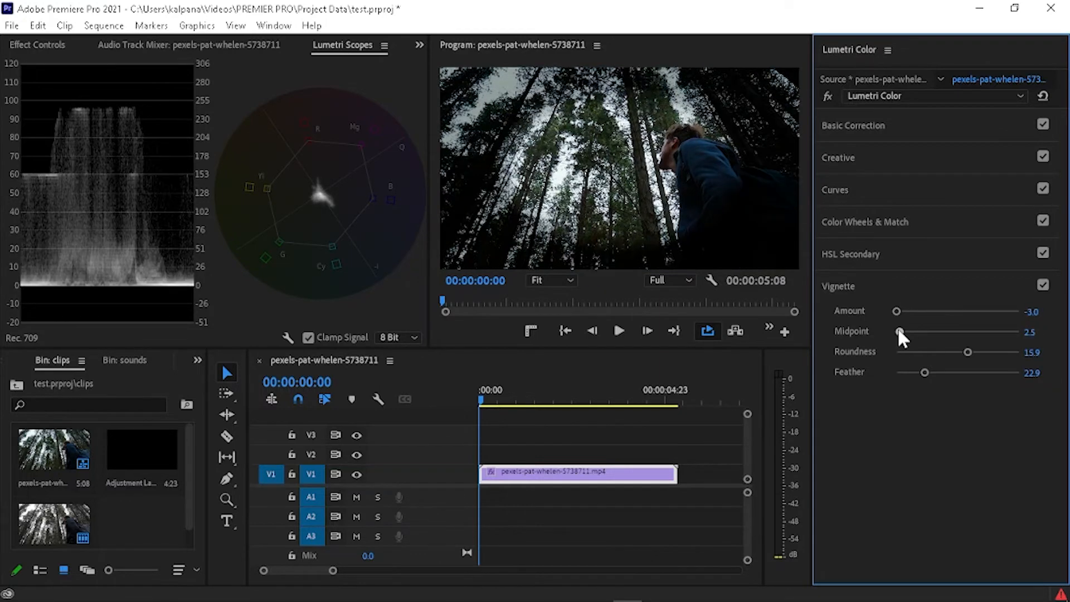
pyautogui.moveTo(899, 330); pyautogui.dragTo(938, 332)
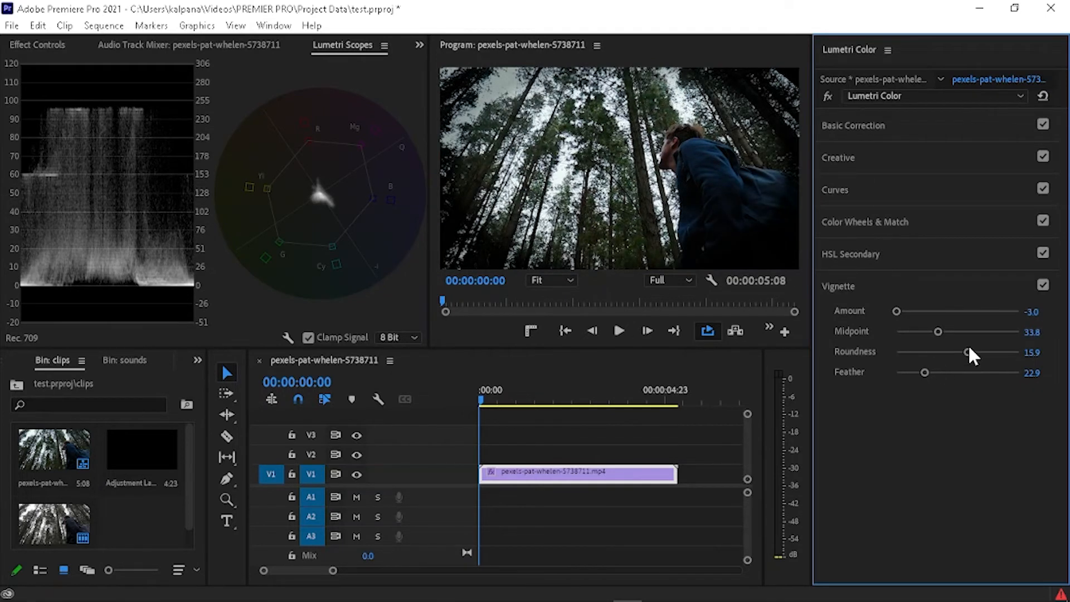
pyautogui.moveTo(927, 370); pyautogui.dragTo(978, 372)
pyautogui.moveTo(897, 311); pyautogui.dragTo(937, 312)
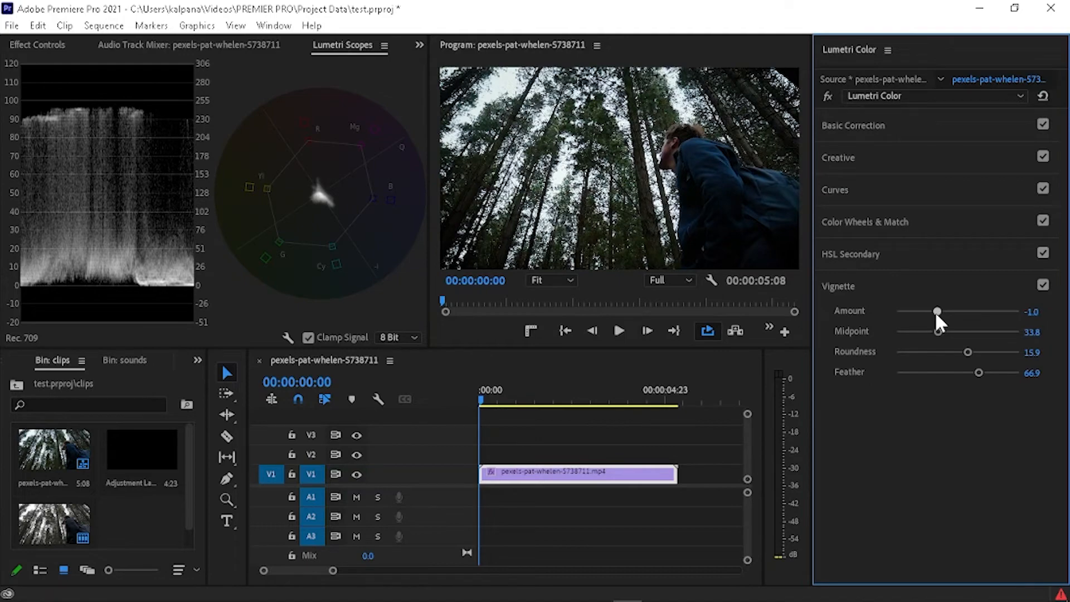
# - Play back the graded clip to check the look, and return the playhead to the start
pyautogui.press('space')
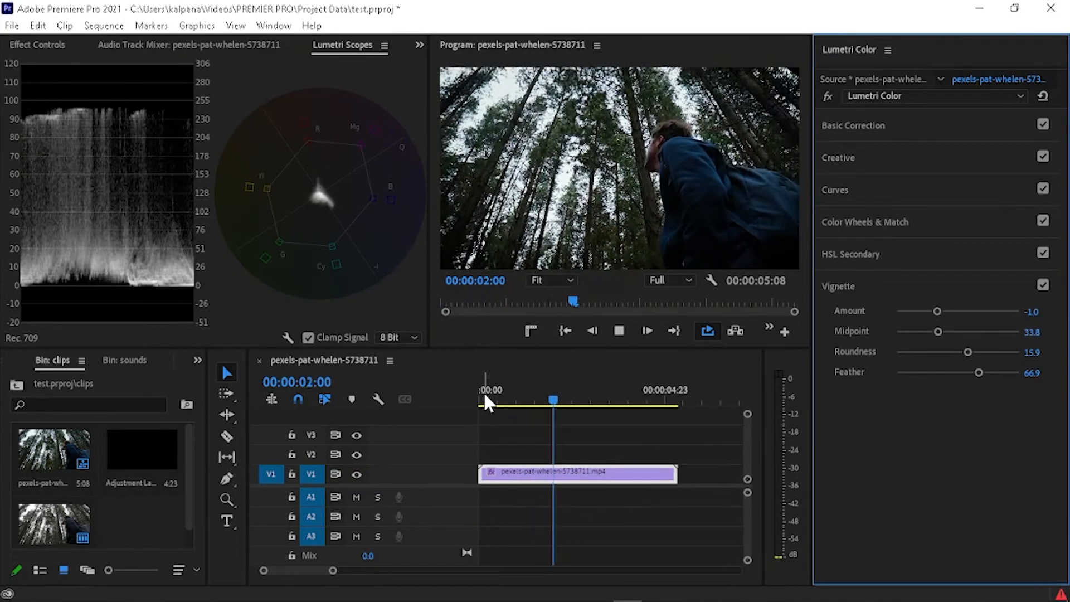
pyautogui.click(493, 391)
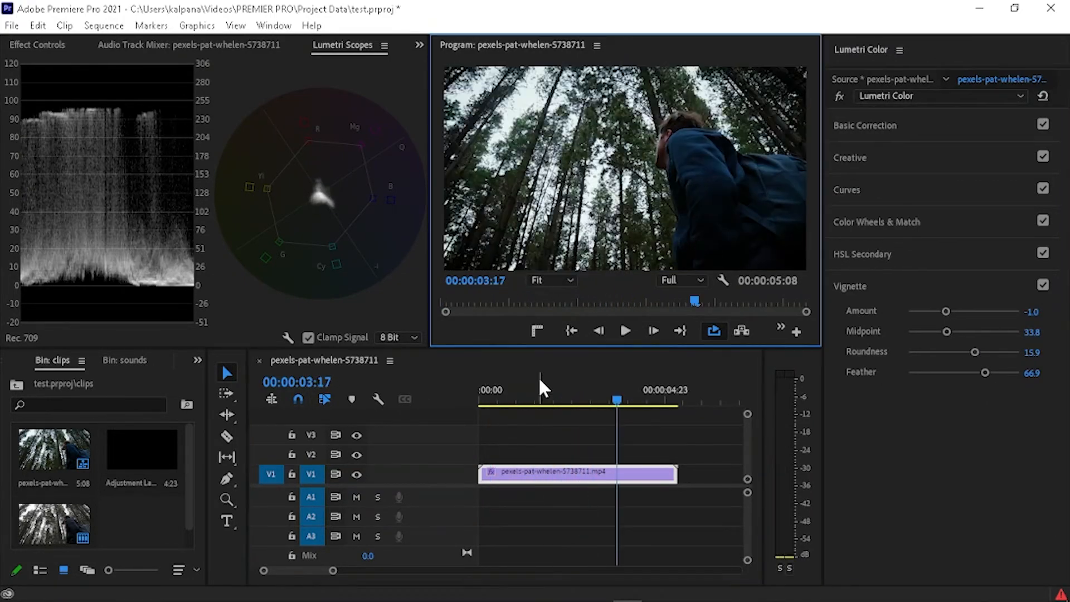
pyautogui.moveTo(487, 391); pyautogui.dragTo(479, 393)
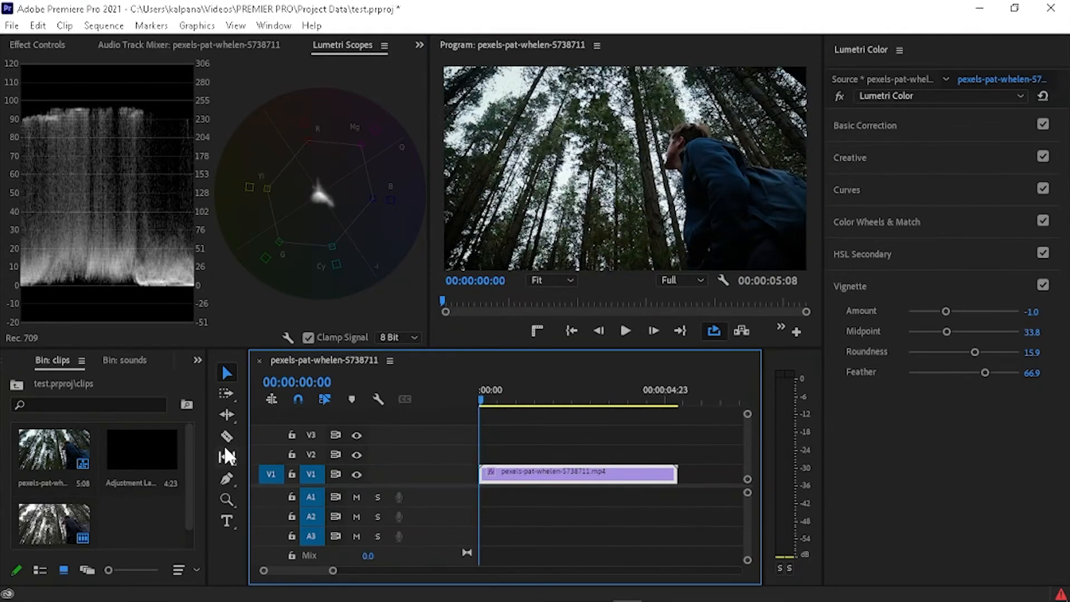
# - Place the adjustment layer on V2 above the forest clip, extend it to the clip's end and select it
pyautogui.moveTo(109, 453); pyautogui.dragTo(473, 456)
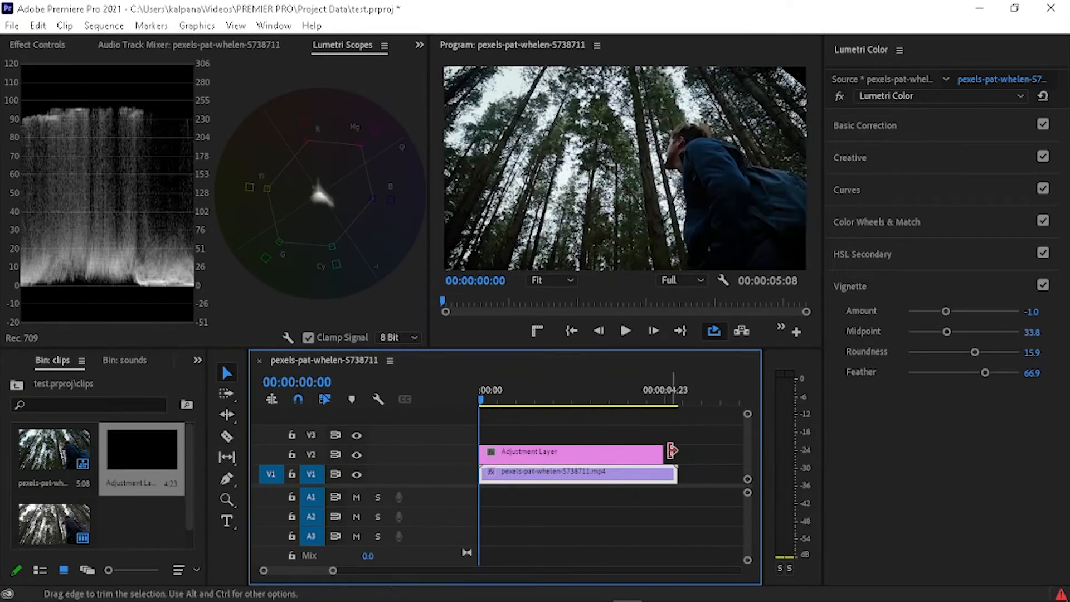
pyautogui.moveTo(664, 453)
pyautogui.mouseDown()
pyautogui.moveTo(652, 452)
pyautogui.moveTo(677, 453)
pyautogui.mouseUp()
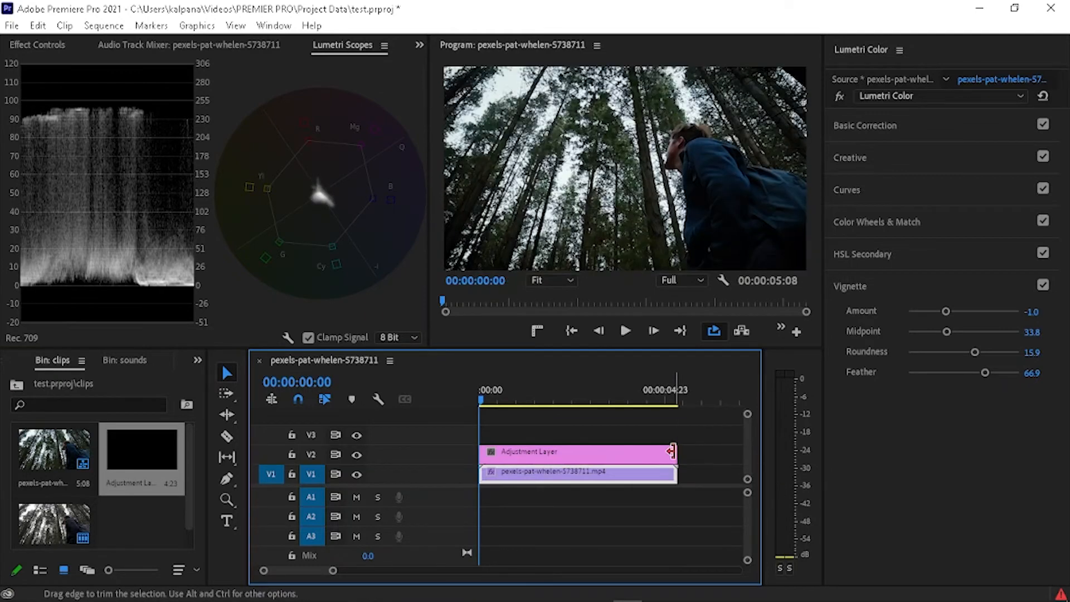
pyautogui.click(498, 450)
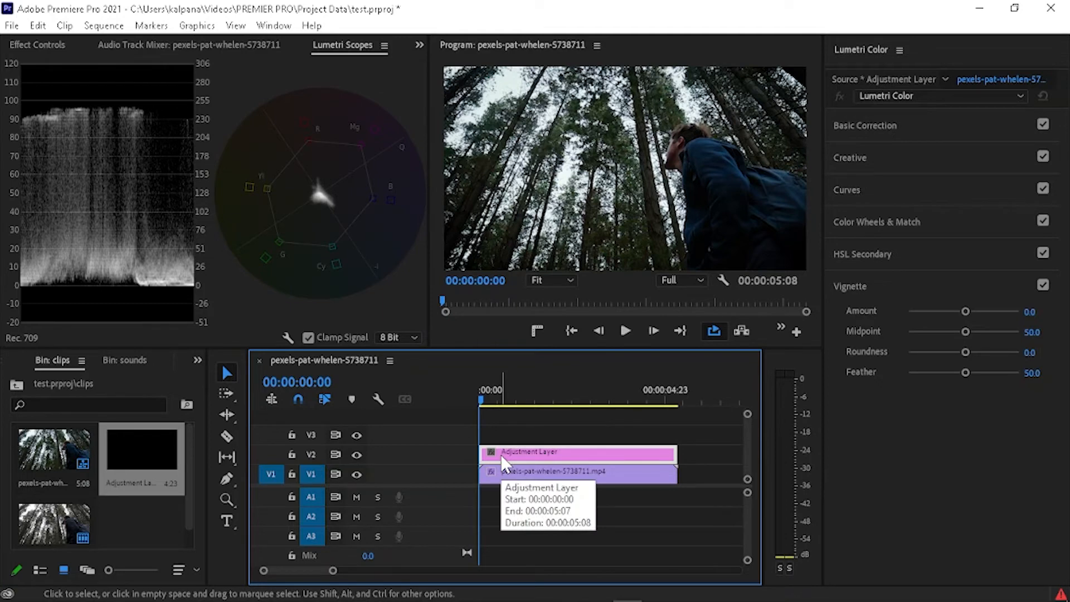
# - Switch to the MY WORKSPACE layout and apply the Crop effect to the adjustment layer
pyautogui.click(288, 28)
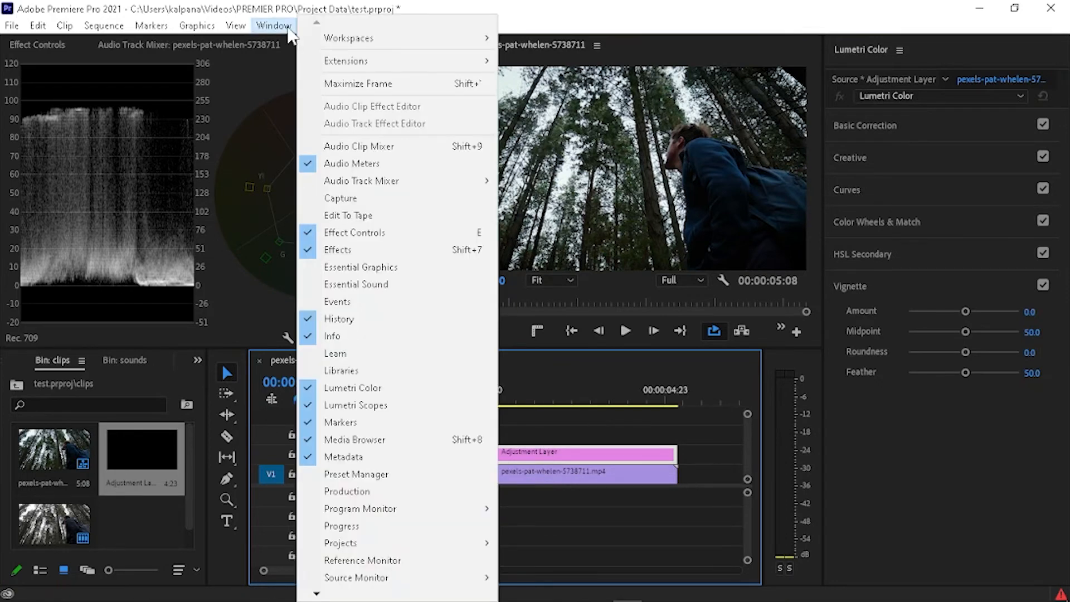
pyautogui.moveTo(479, 37)
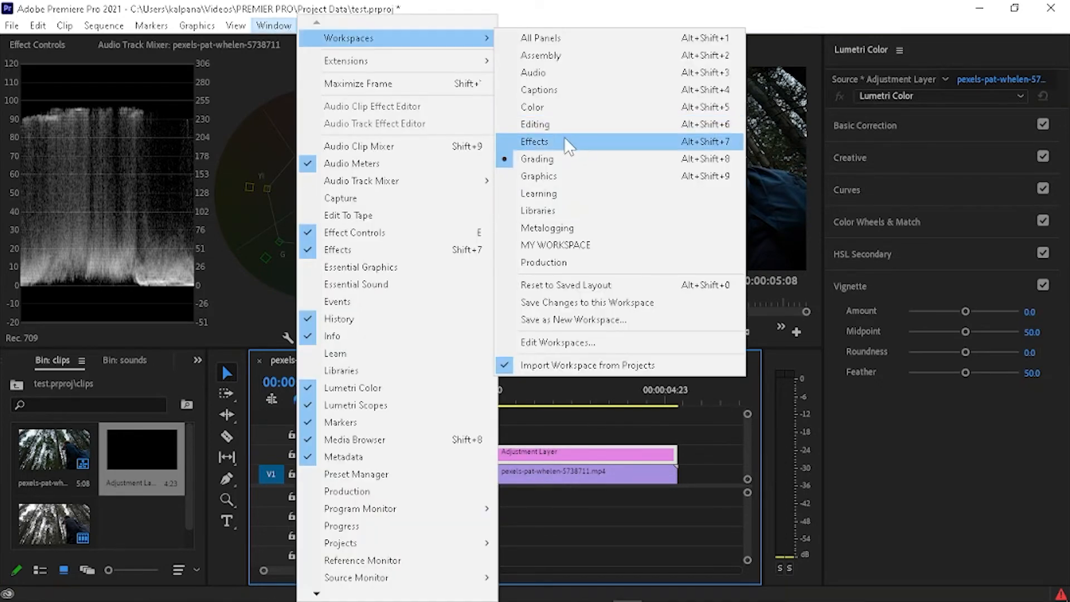
pyautogui.click(555, 248)
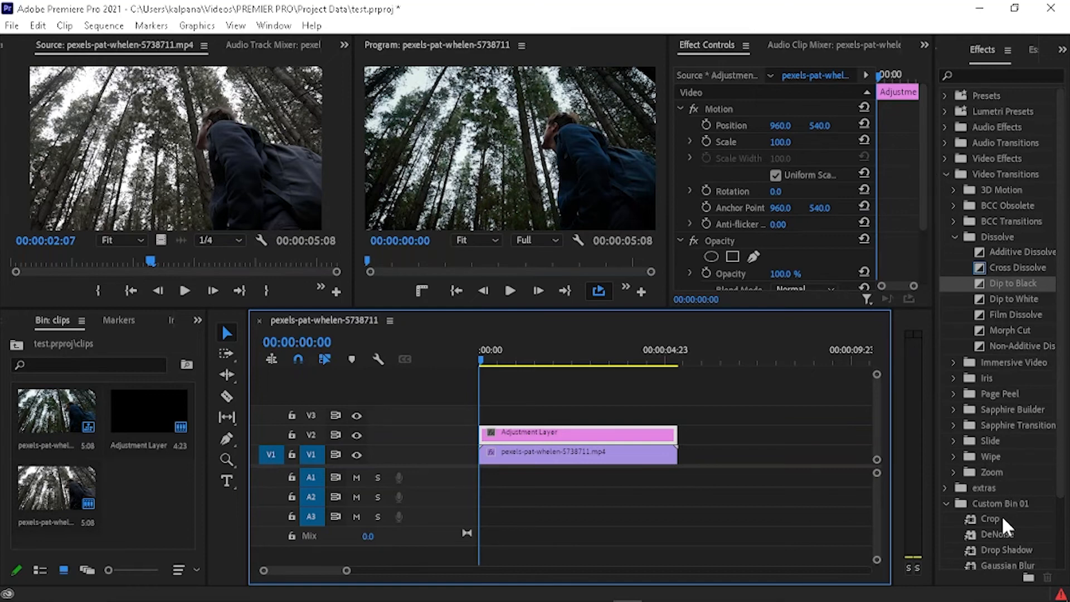
pyautogui.moveTo(997, 516); pyautogui.dragTo(564, 441)
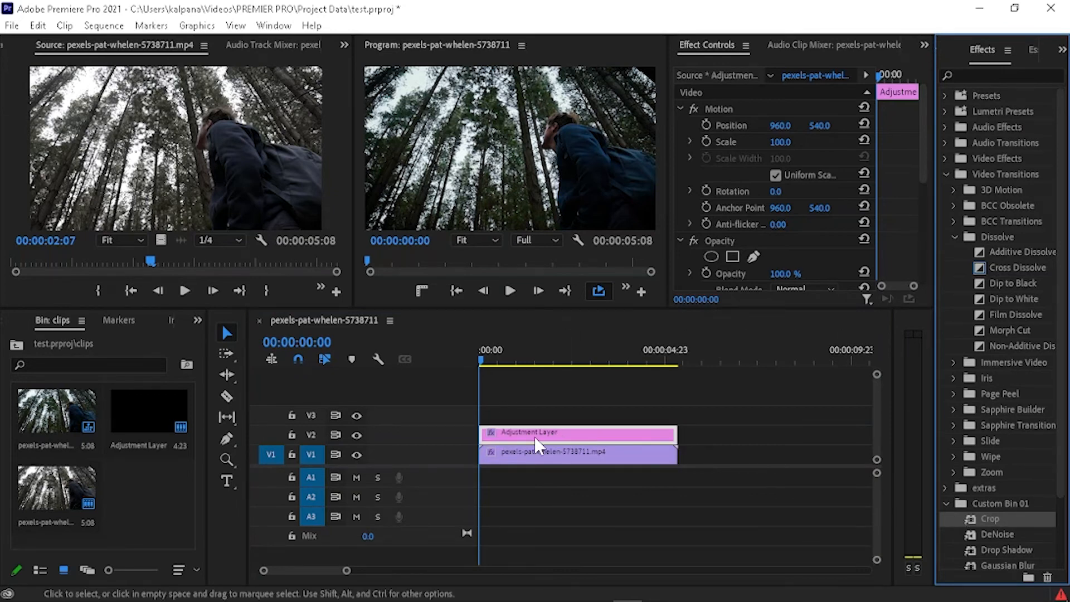
# - Set the Crop effect's Top and Bottom to 12% and move the playhead to 00:00:00:06
pyautogui.scroll(-5, 764, 265)
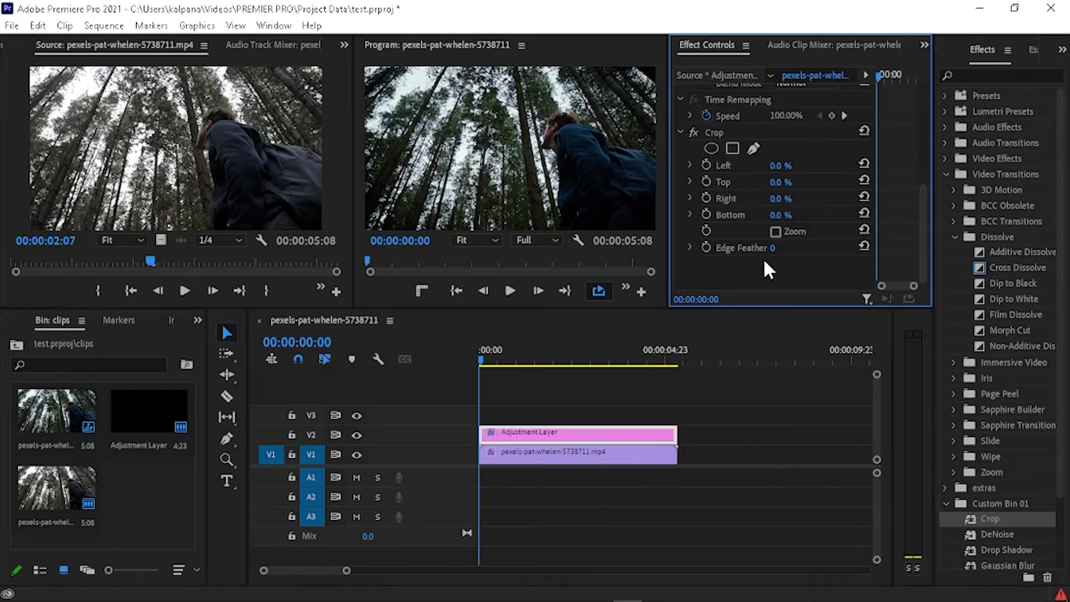
pyautogui.click(789, 177)
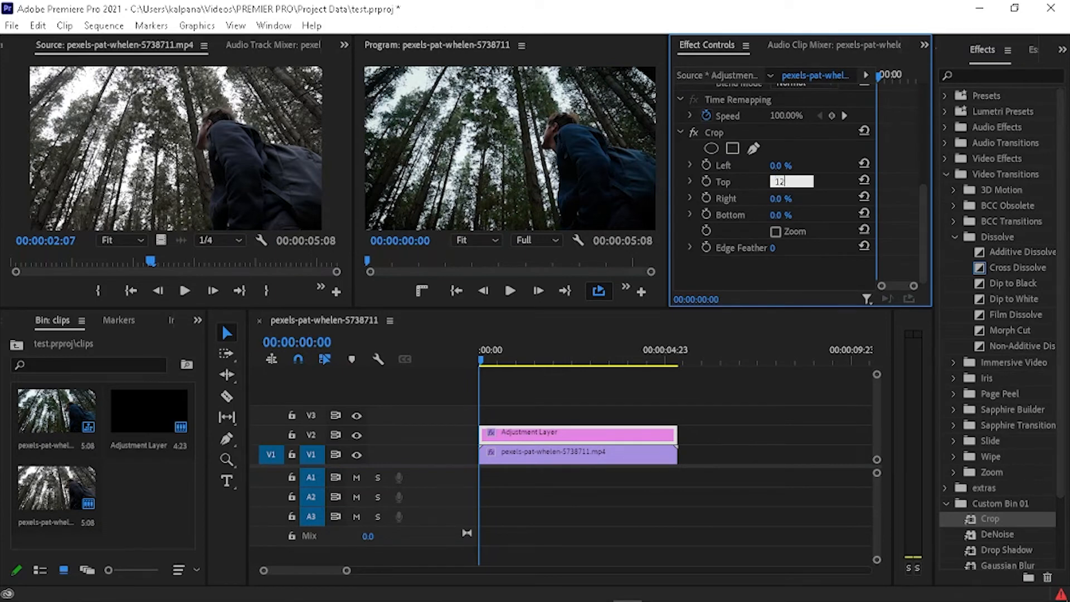
pyautogui.write('12')
pyautogui.press('Return')
pyautogui.click(790, 214)
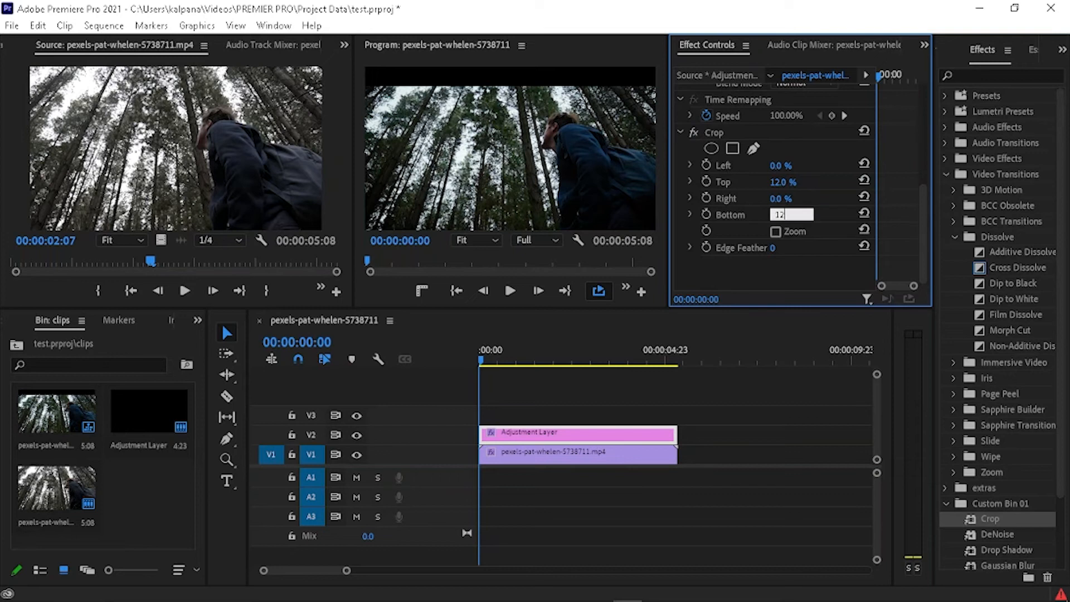
pyautogui.press('Return')
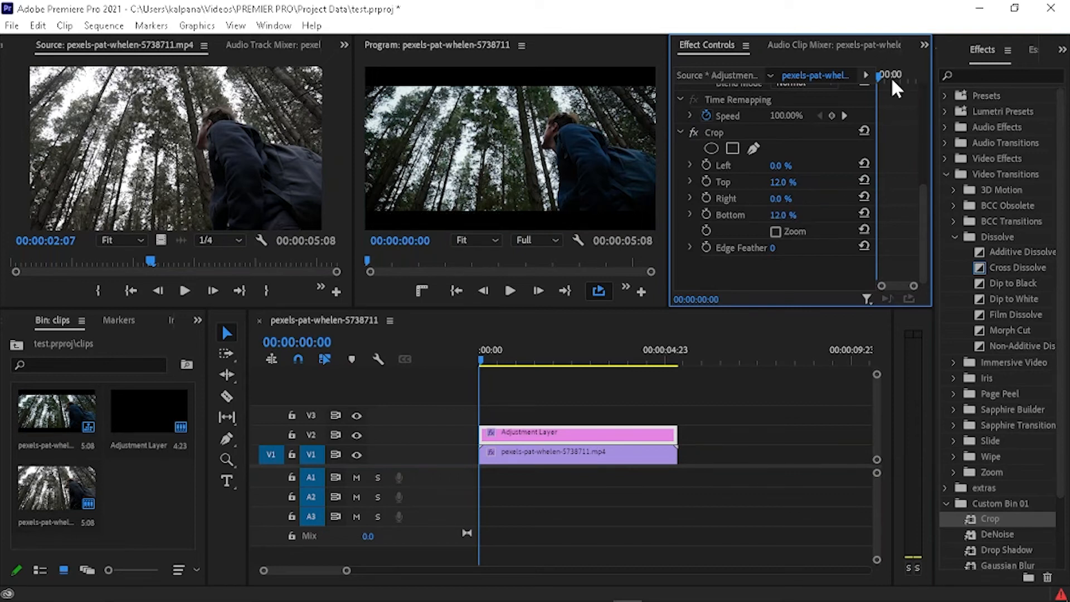
pyautogui.moveTo(875, 79); pyautogui.dragTo(882, 85)
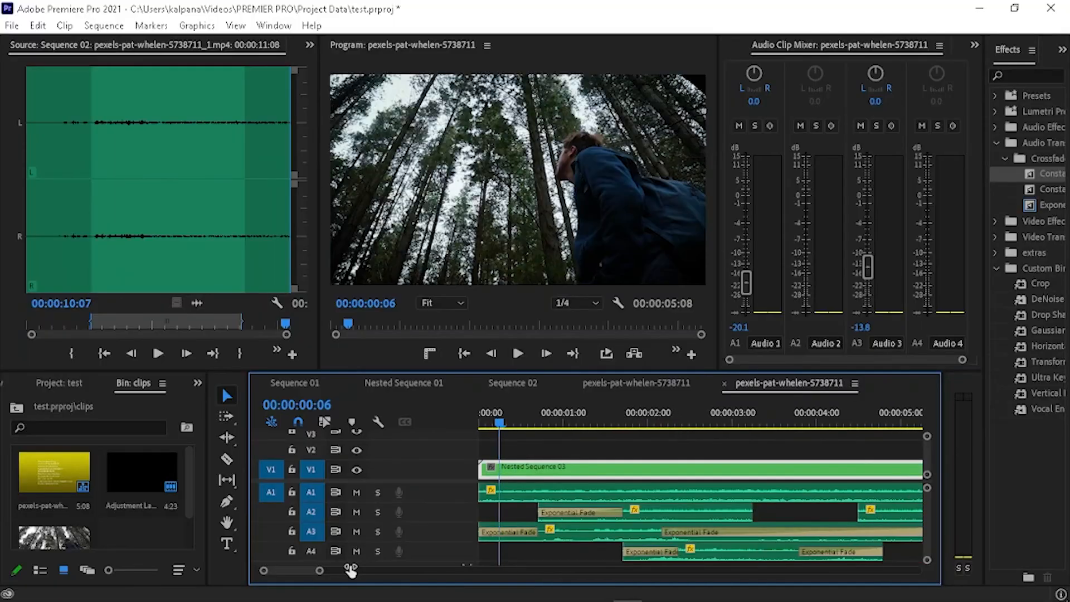
# - Play back the forest sequence that contains Nested Sequence 03 and the layered audio tracks
pyautogui.moveTo(351, 570); pyautogui.dragTo(351, 570)
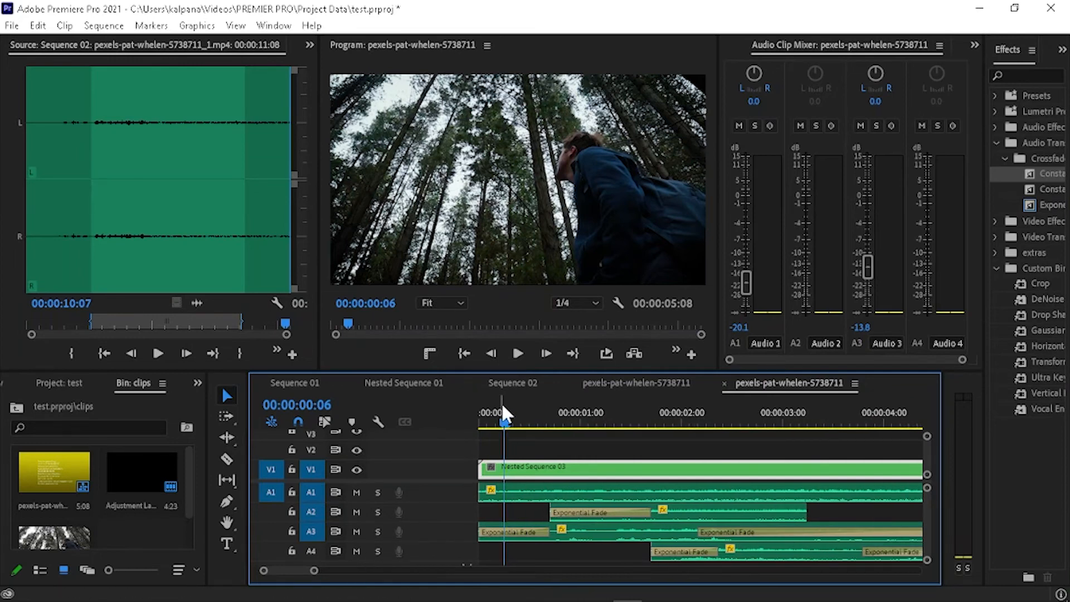
pyautogui.click(515, 356)
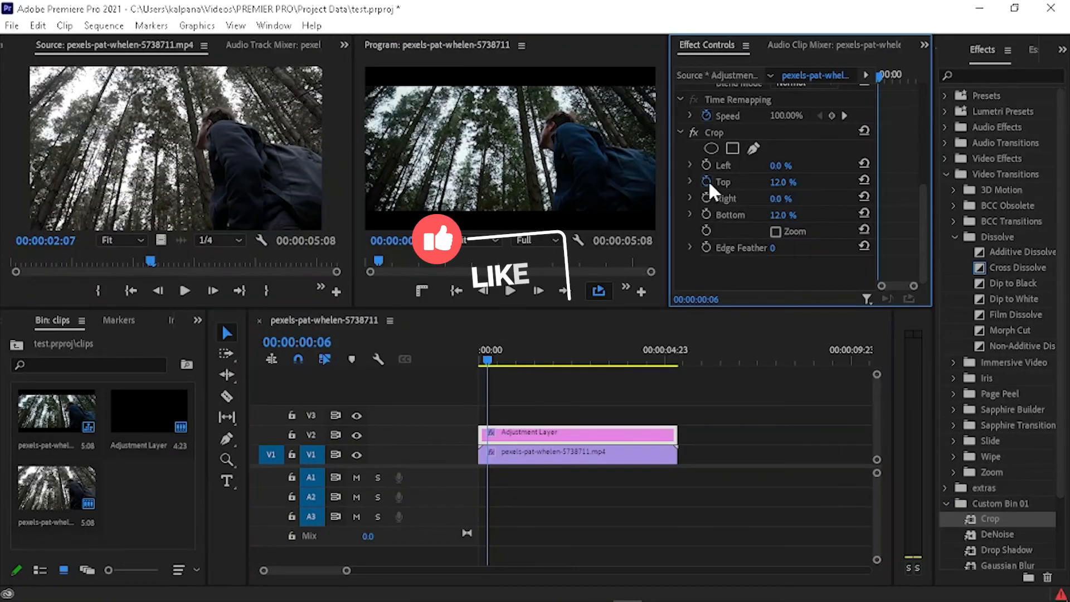
# - Enable keyframes for the Crop effect's Top and Bottom, shift both slightly past the playhead, and open the Top value for editing
pyautogui.click(708, 182)
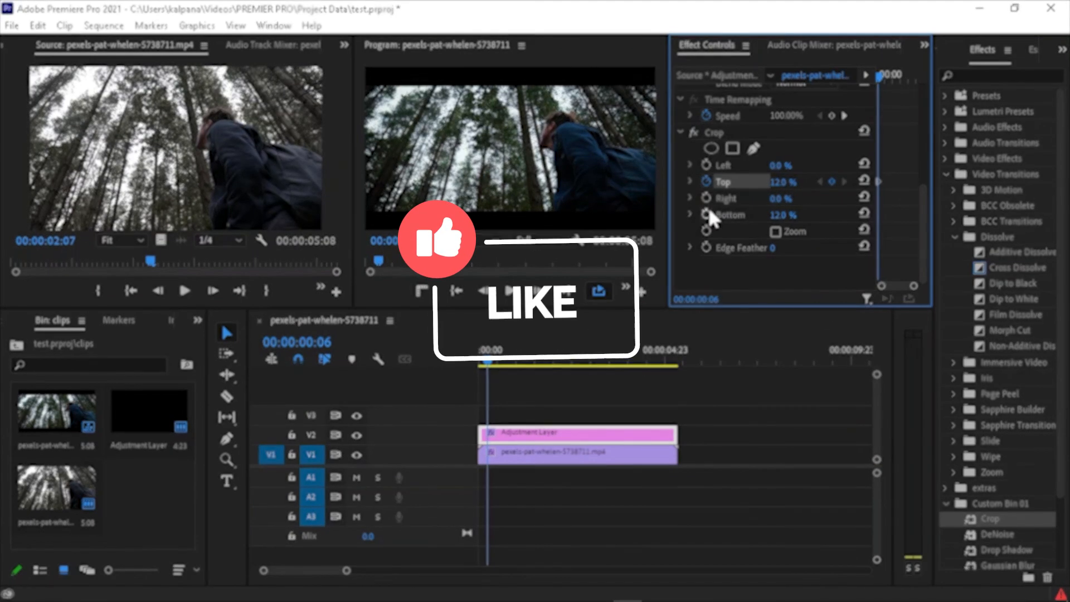
pyautogui.click(708, 215)
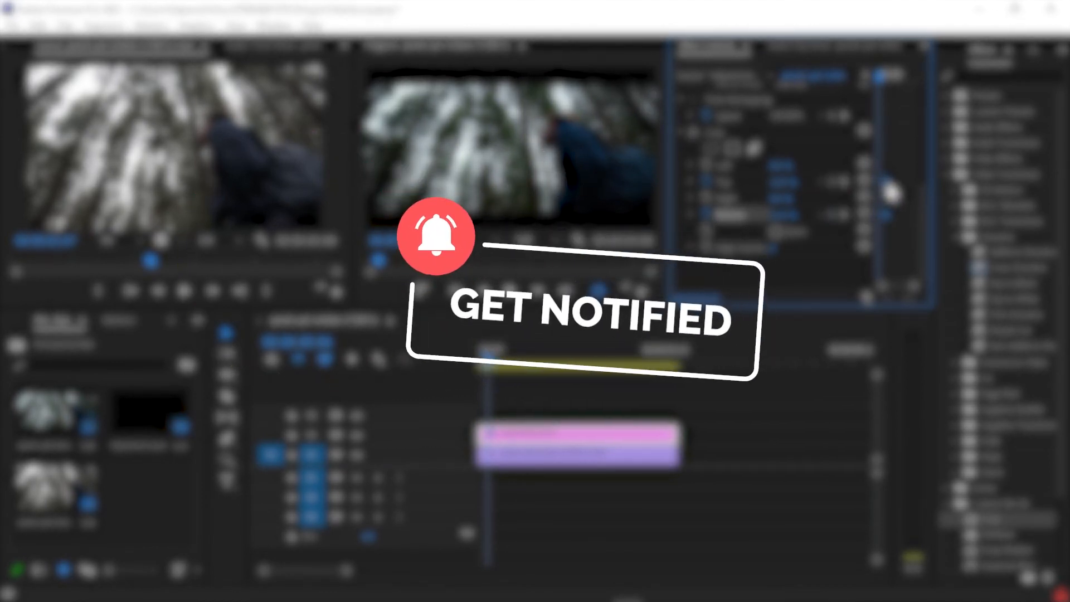
pyautogui.click(783, 181)
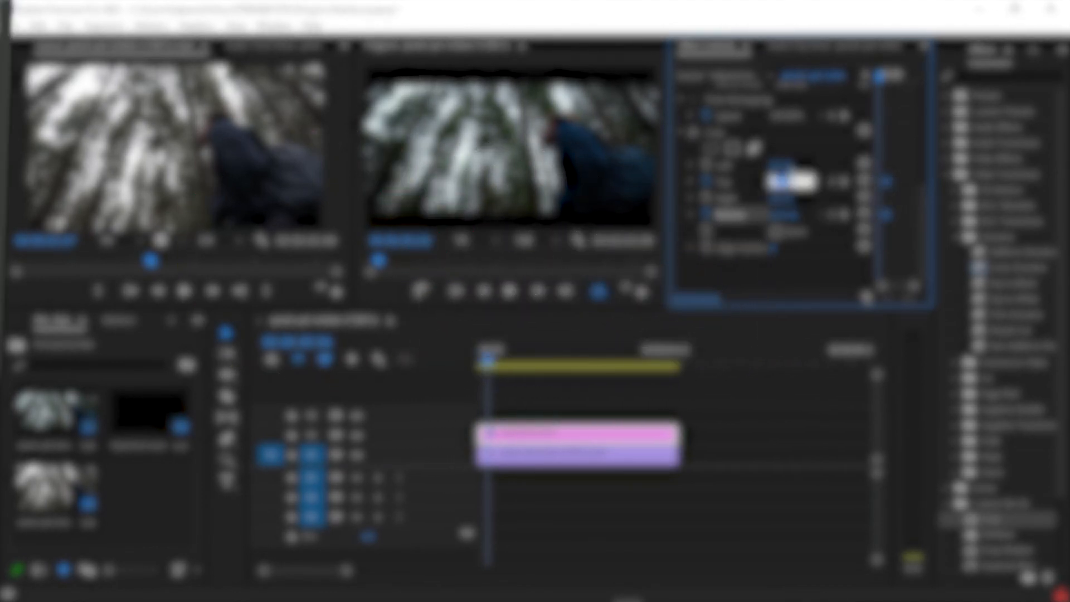